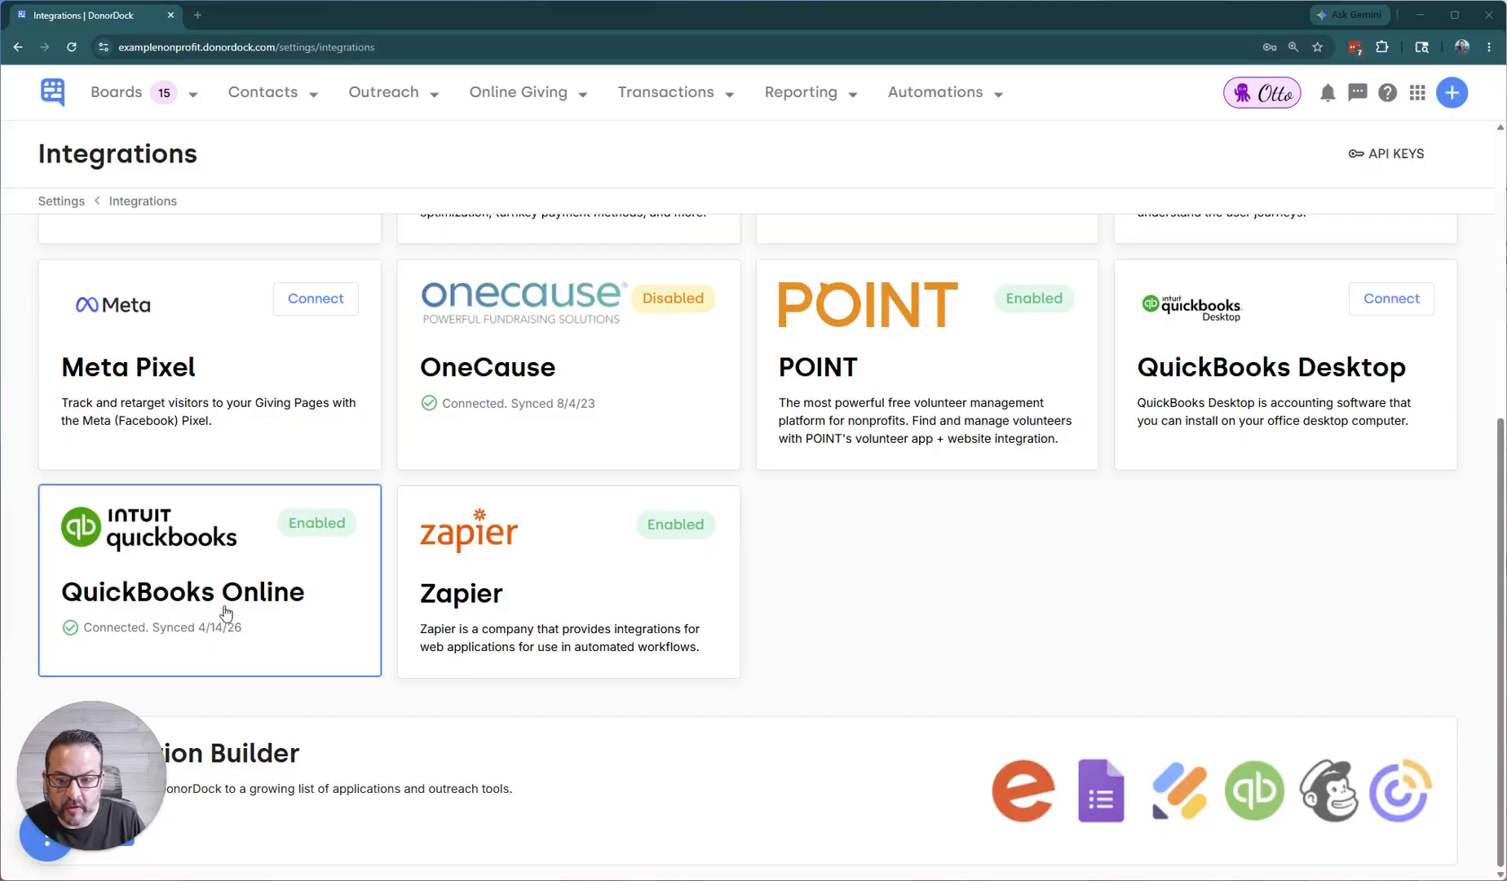
Open the QuickBooks Online integration, examine the Import options for migrating its data, and cancel the migration.
left_click(244, 584)
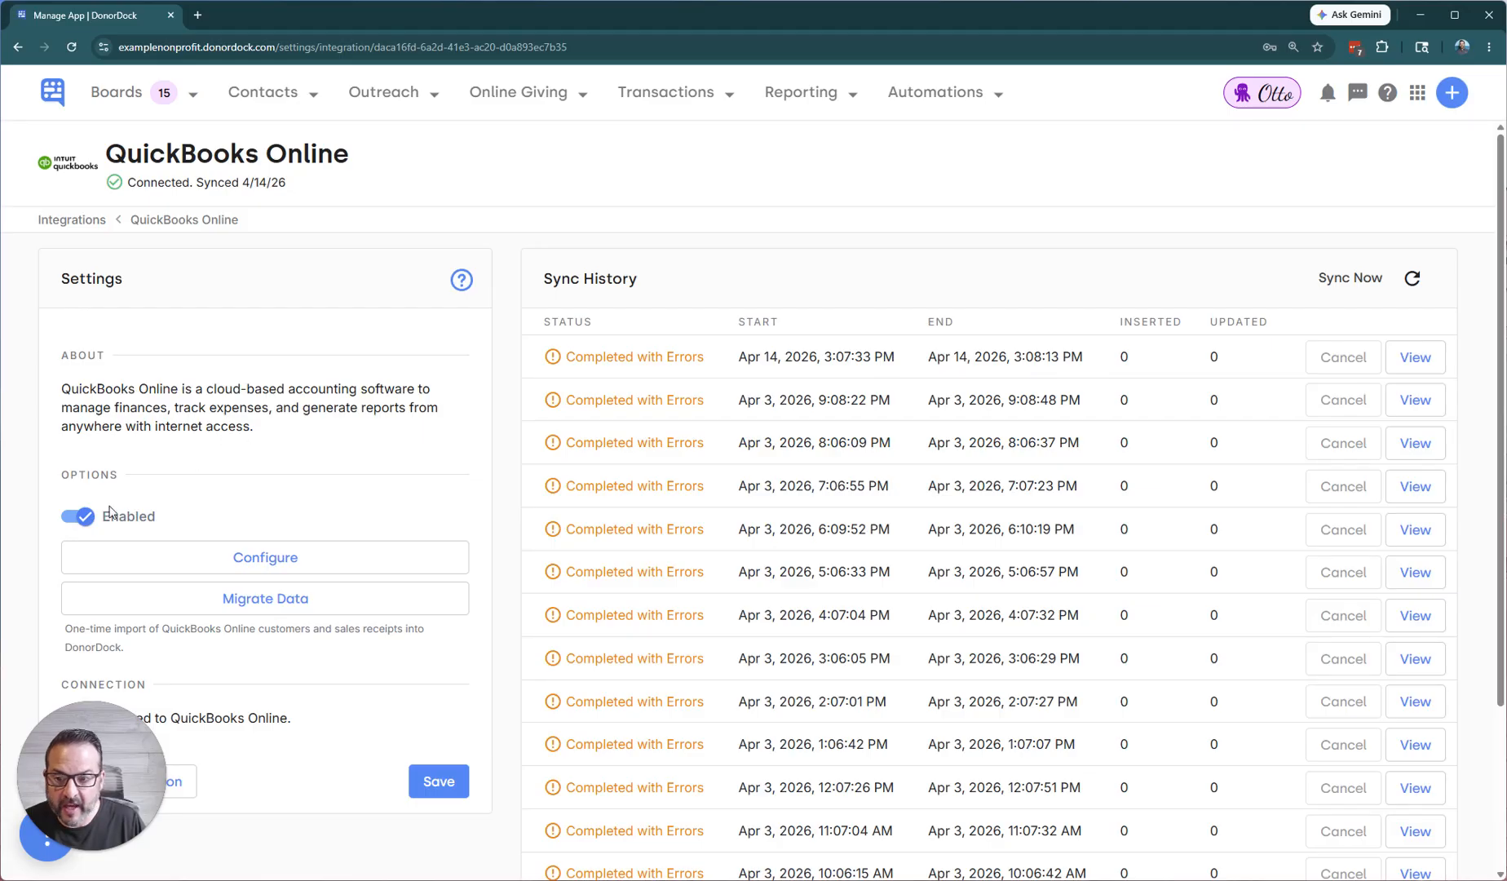
left_click(259, 608)
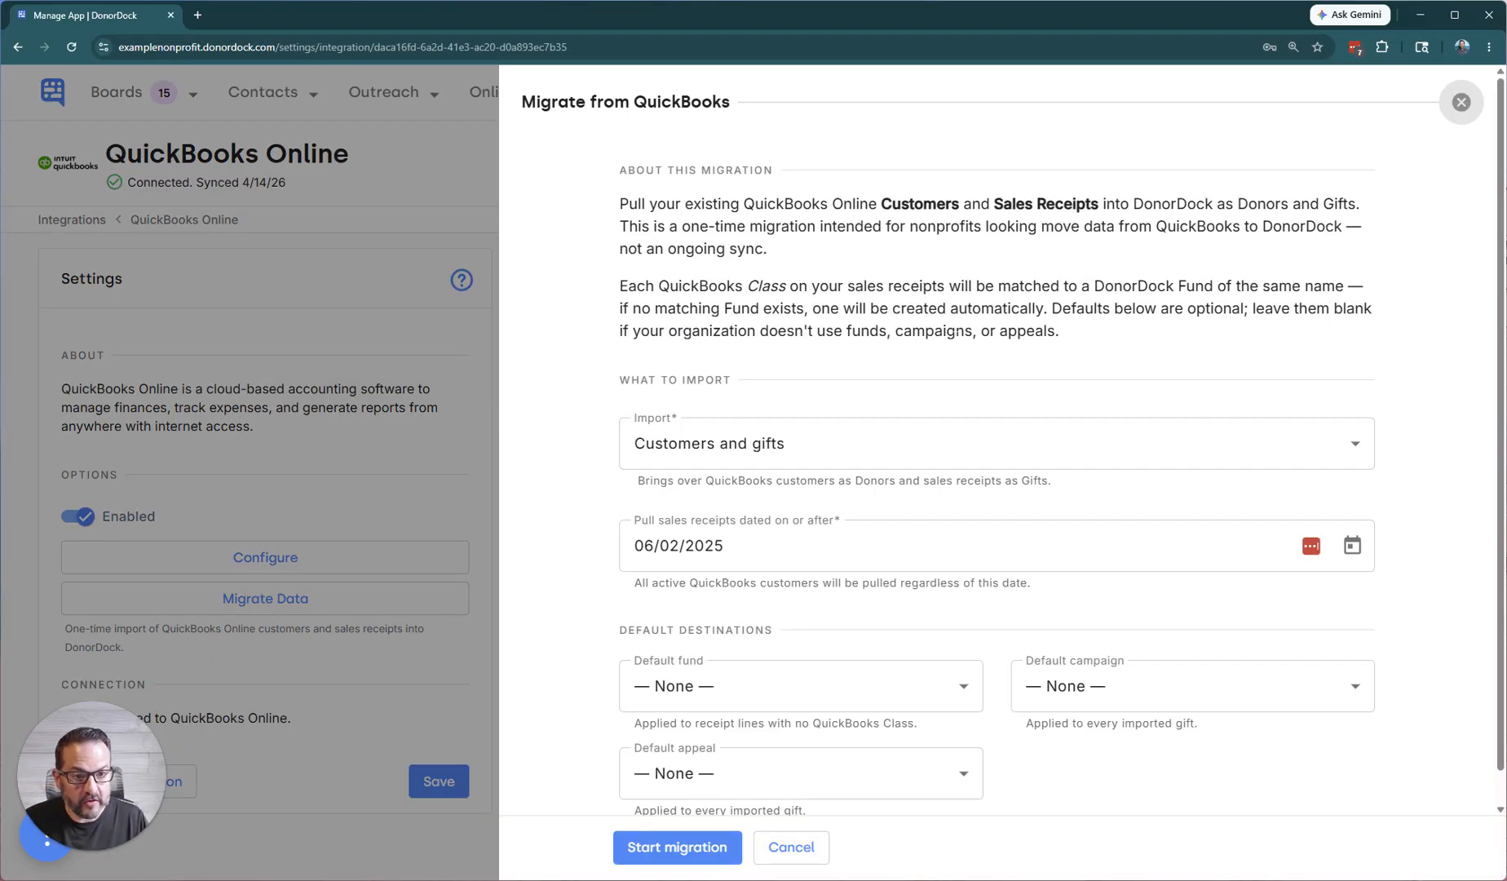
scroll(938, 391, "down", 1)
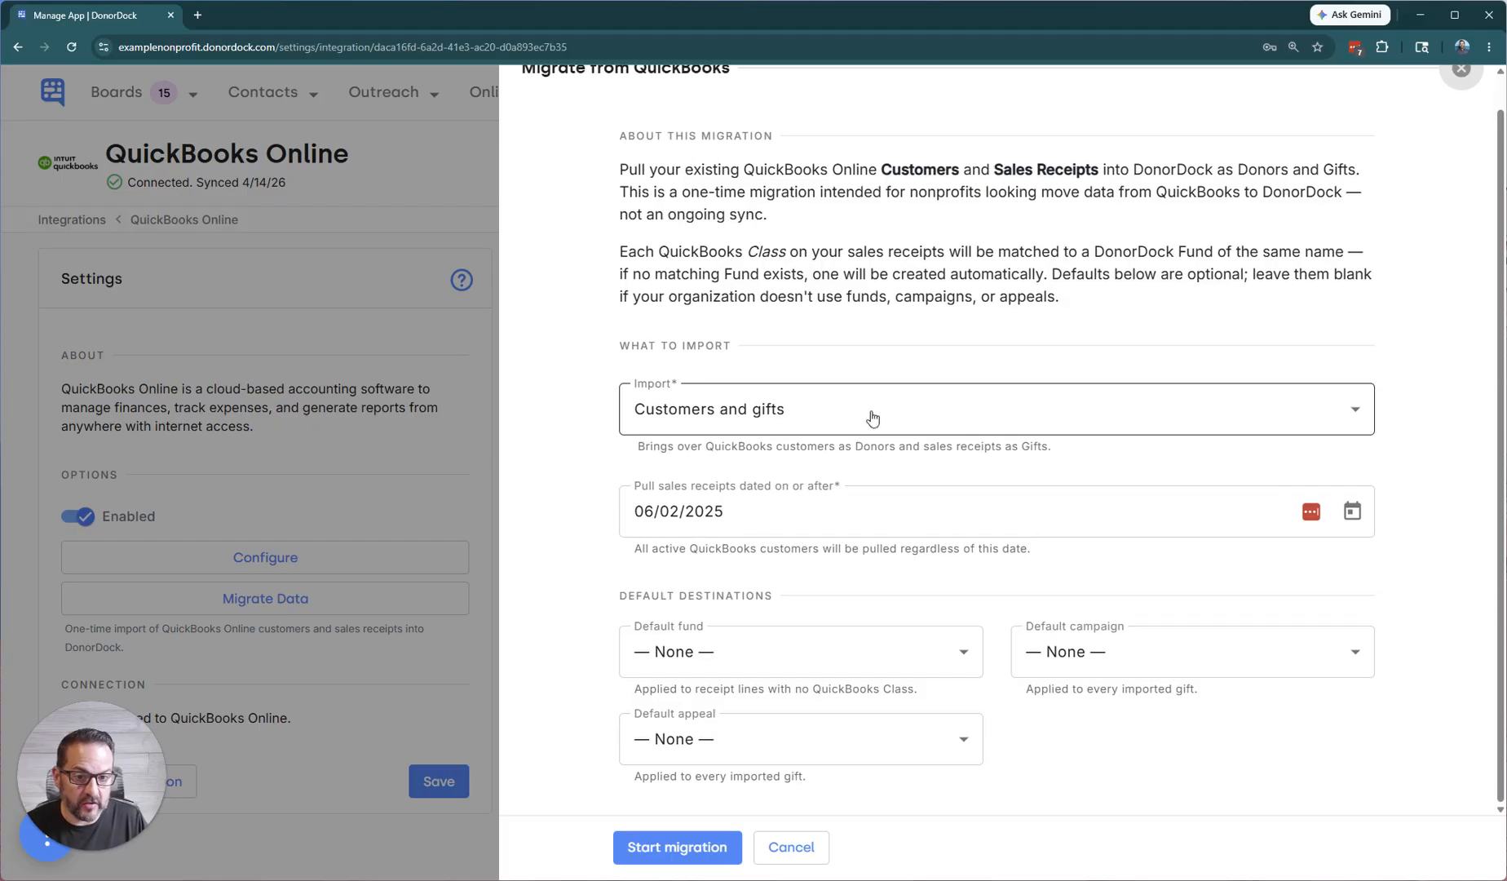
left_click(883, 416)
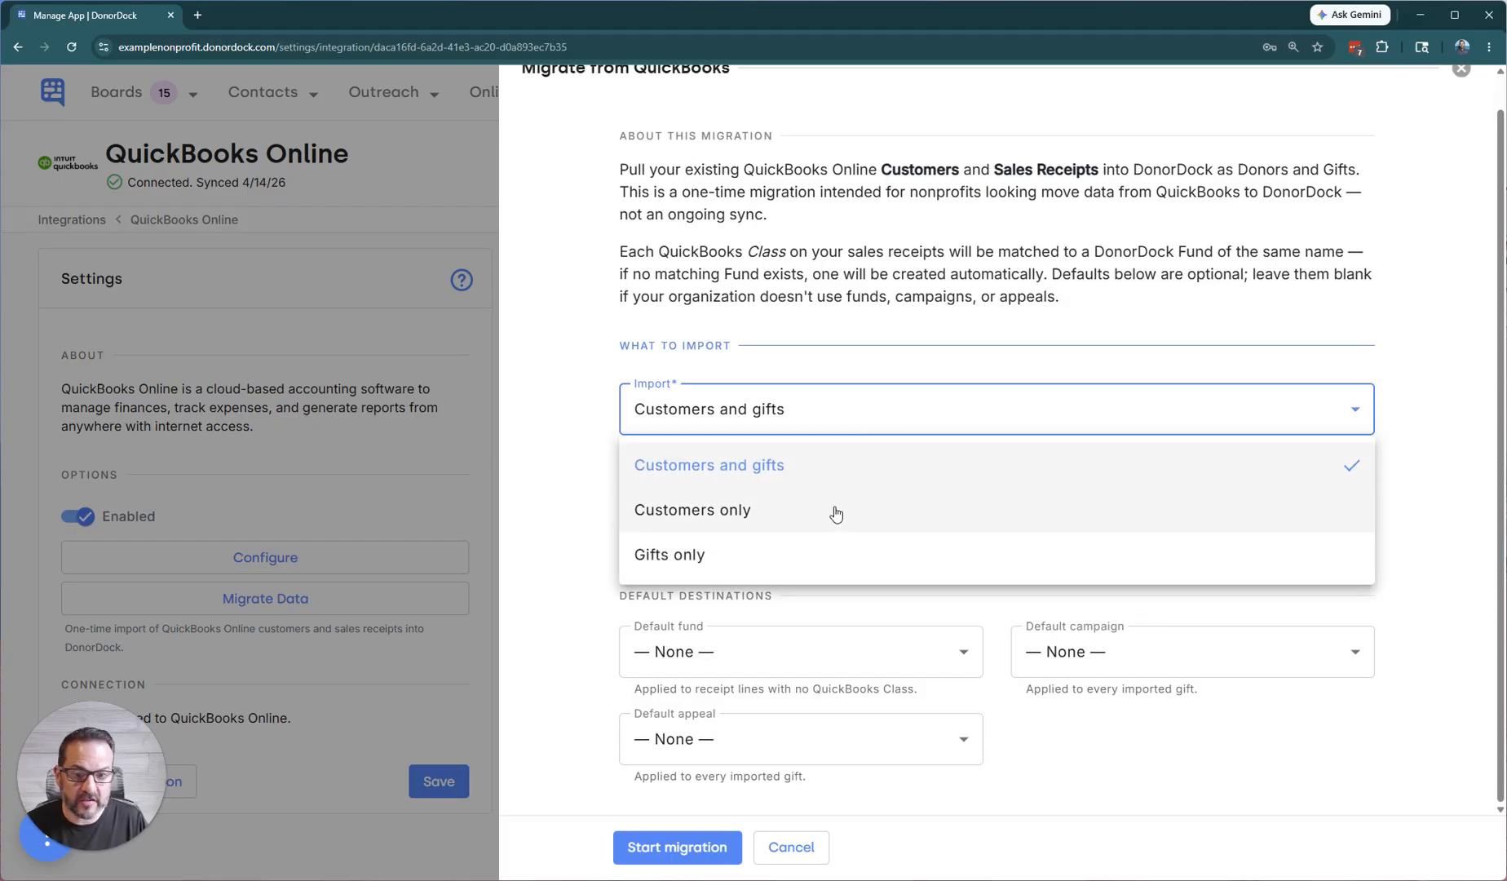
left_click(893, 295)
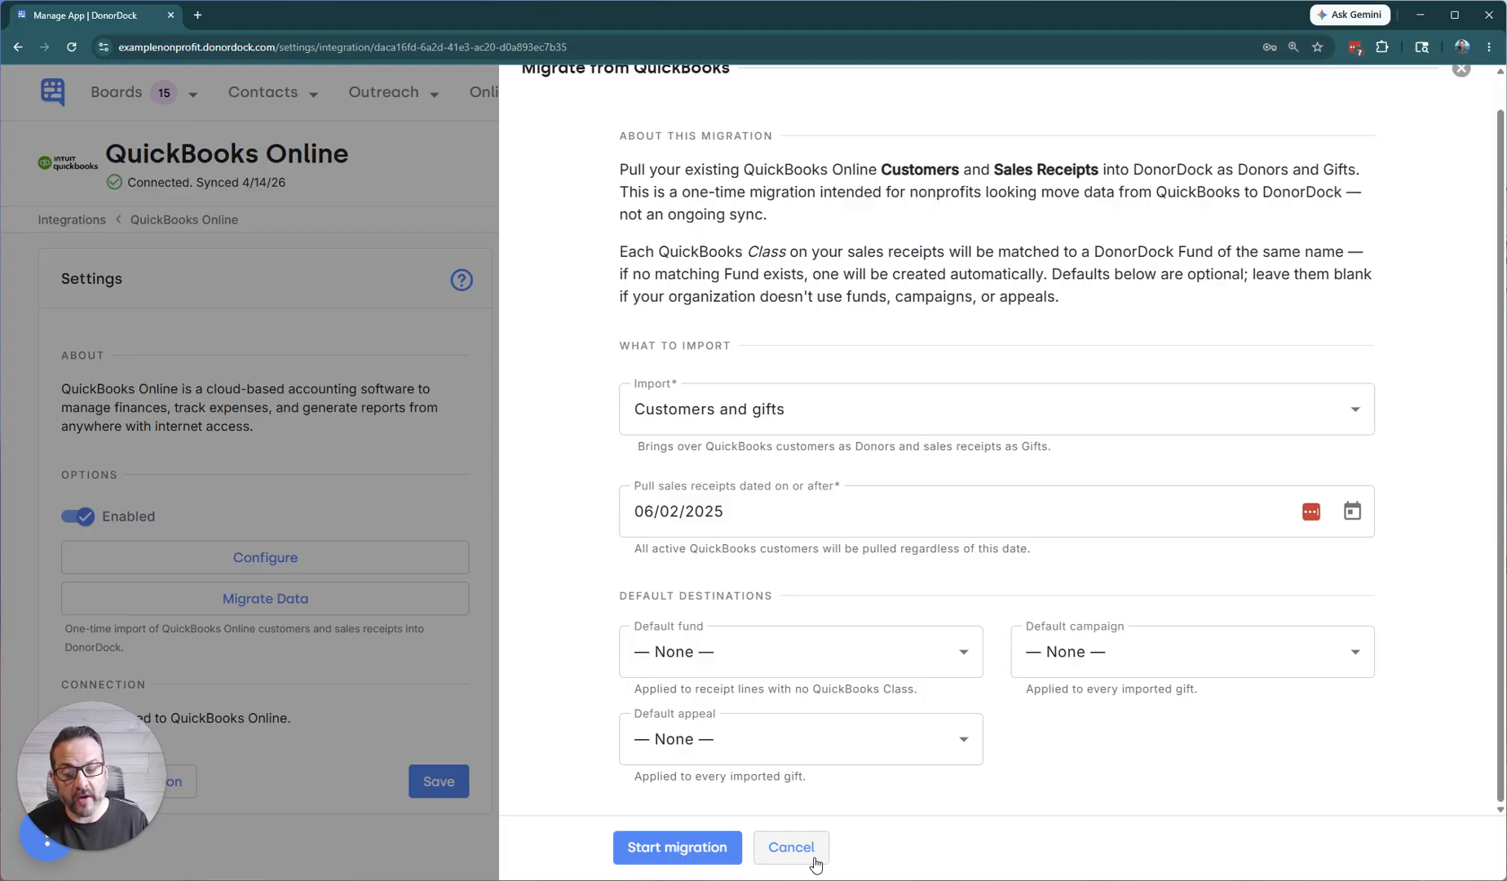
left_click(790, 848)
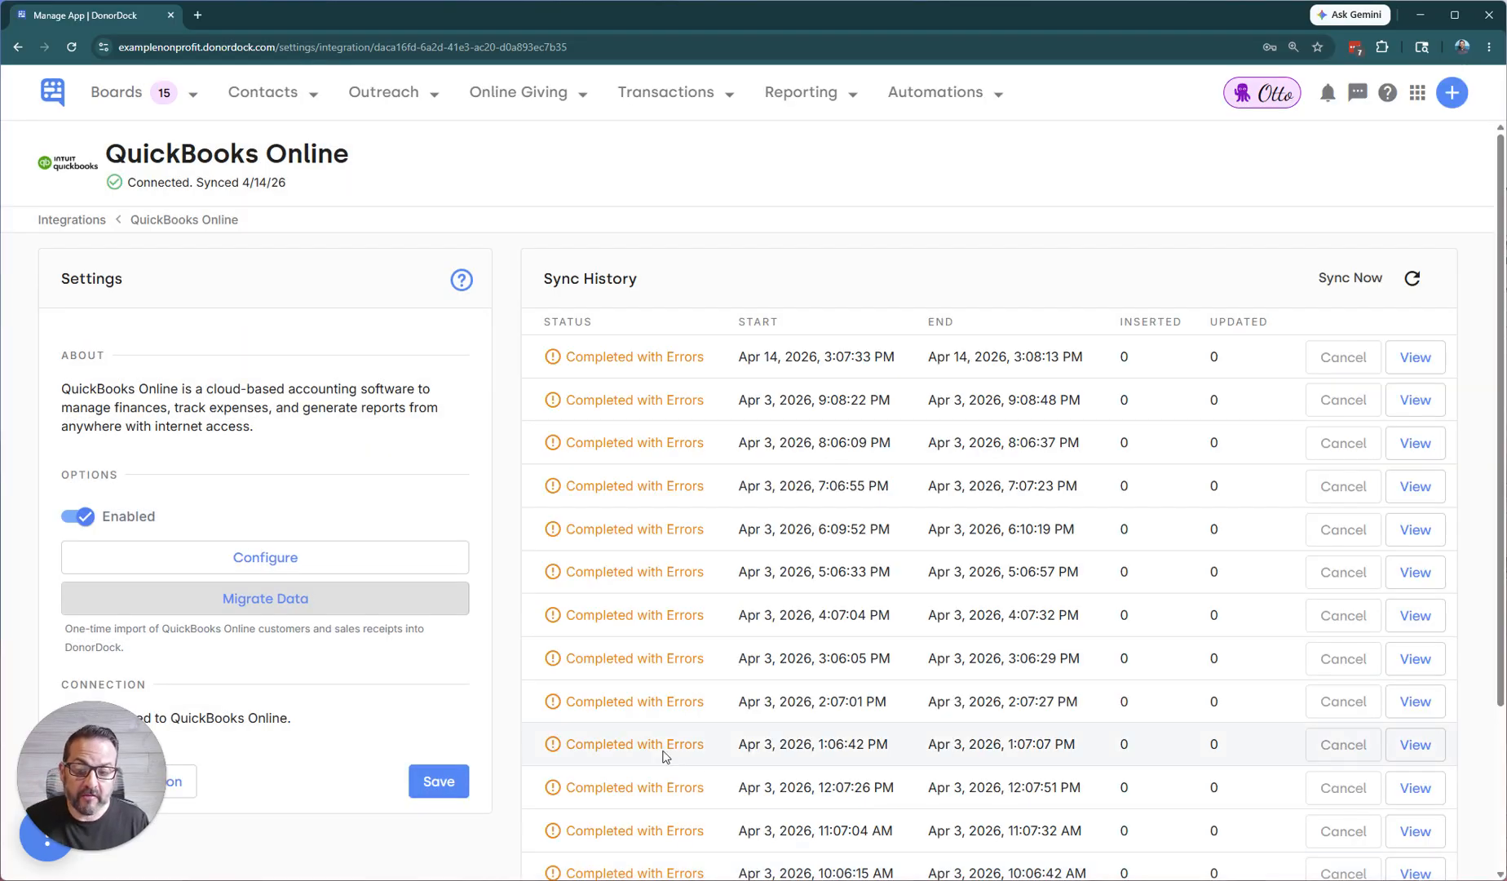
Open the integration's configuration and examine the Sync Frequency choices and the transaction types the Default sales receipt configuration can apply to.
left_click(338, 568)
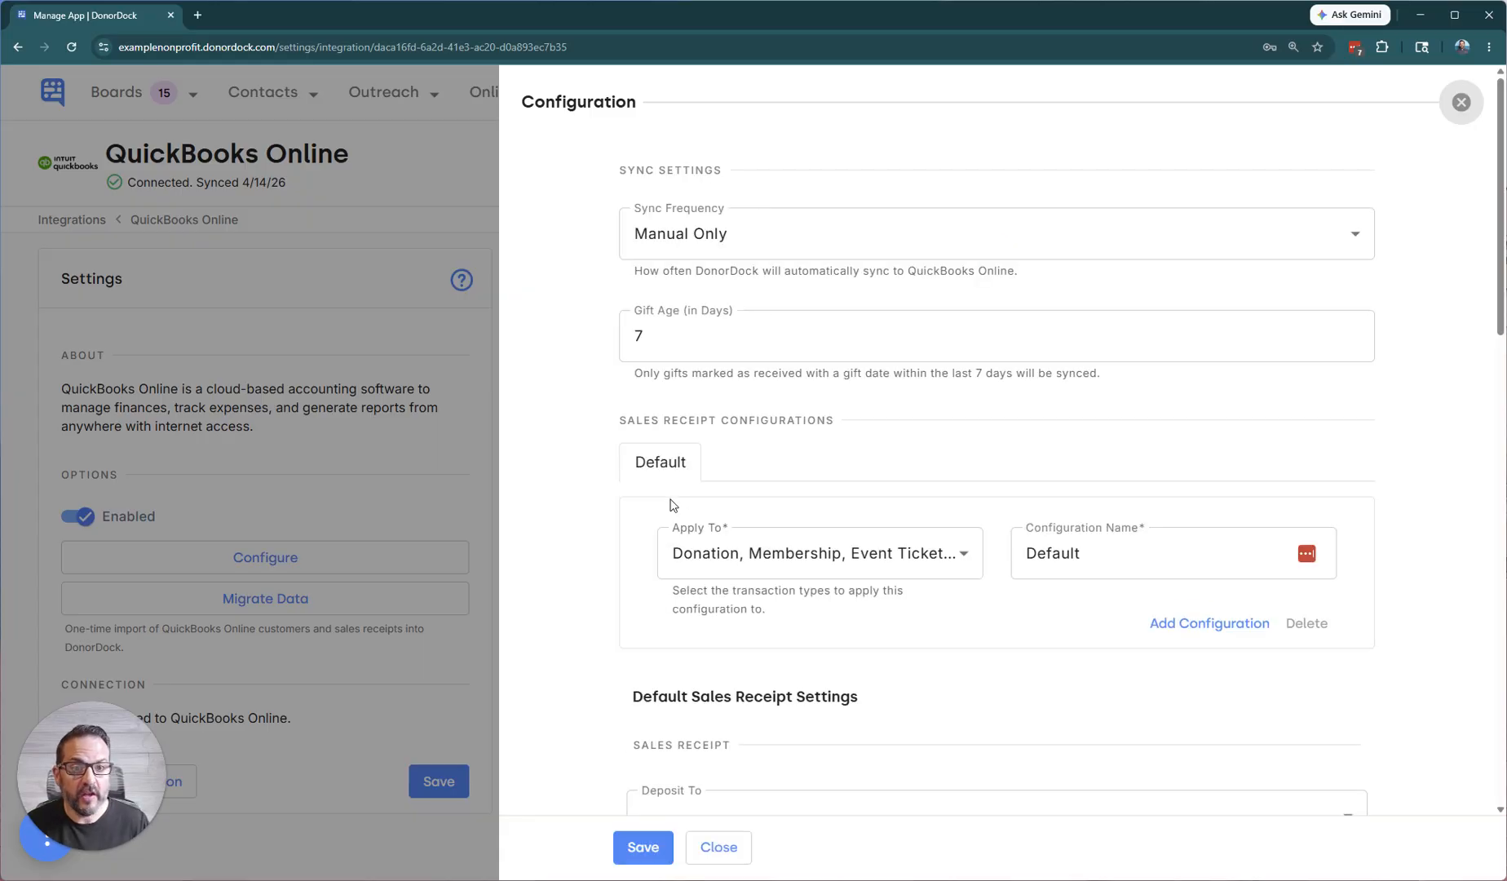
left_click(834, 242)
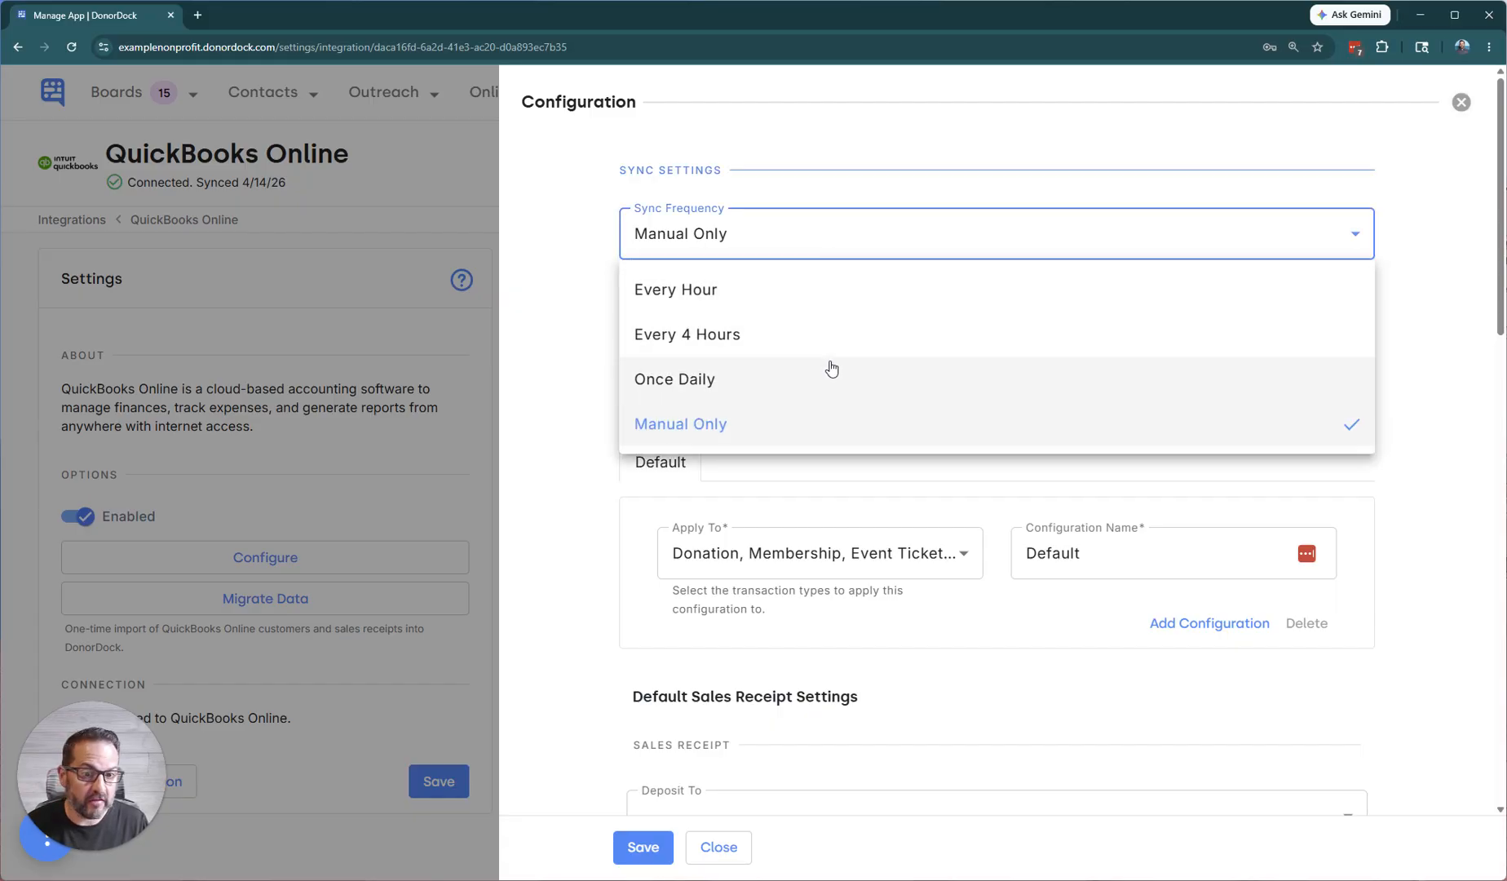
left_click(583, 249)
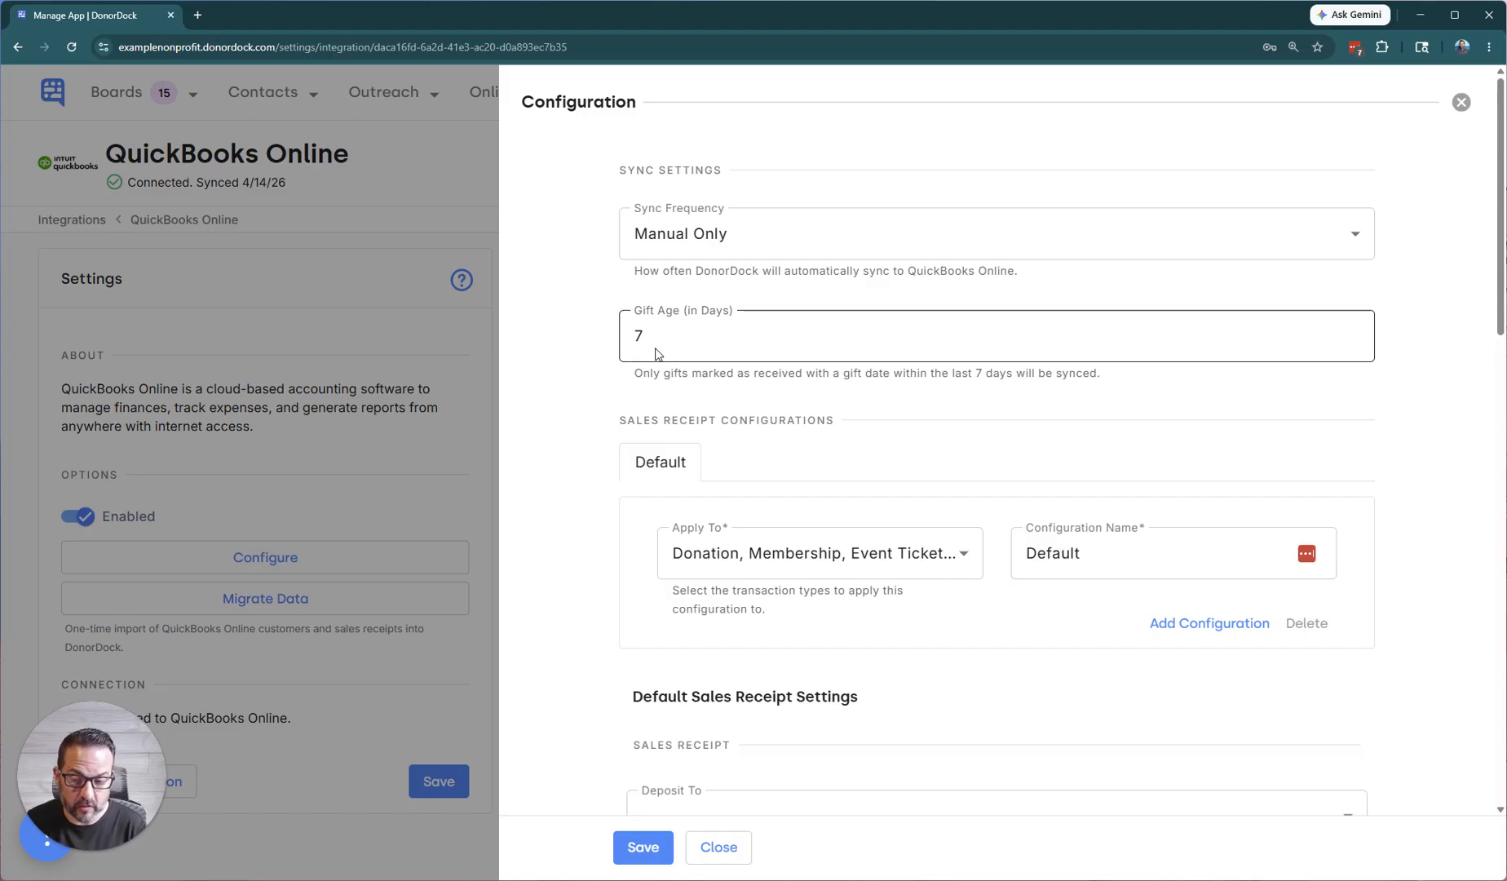
scroll(828, 404, "down", 3)
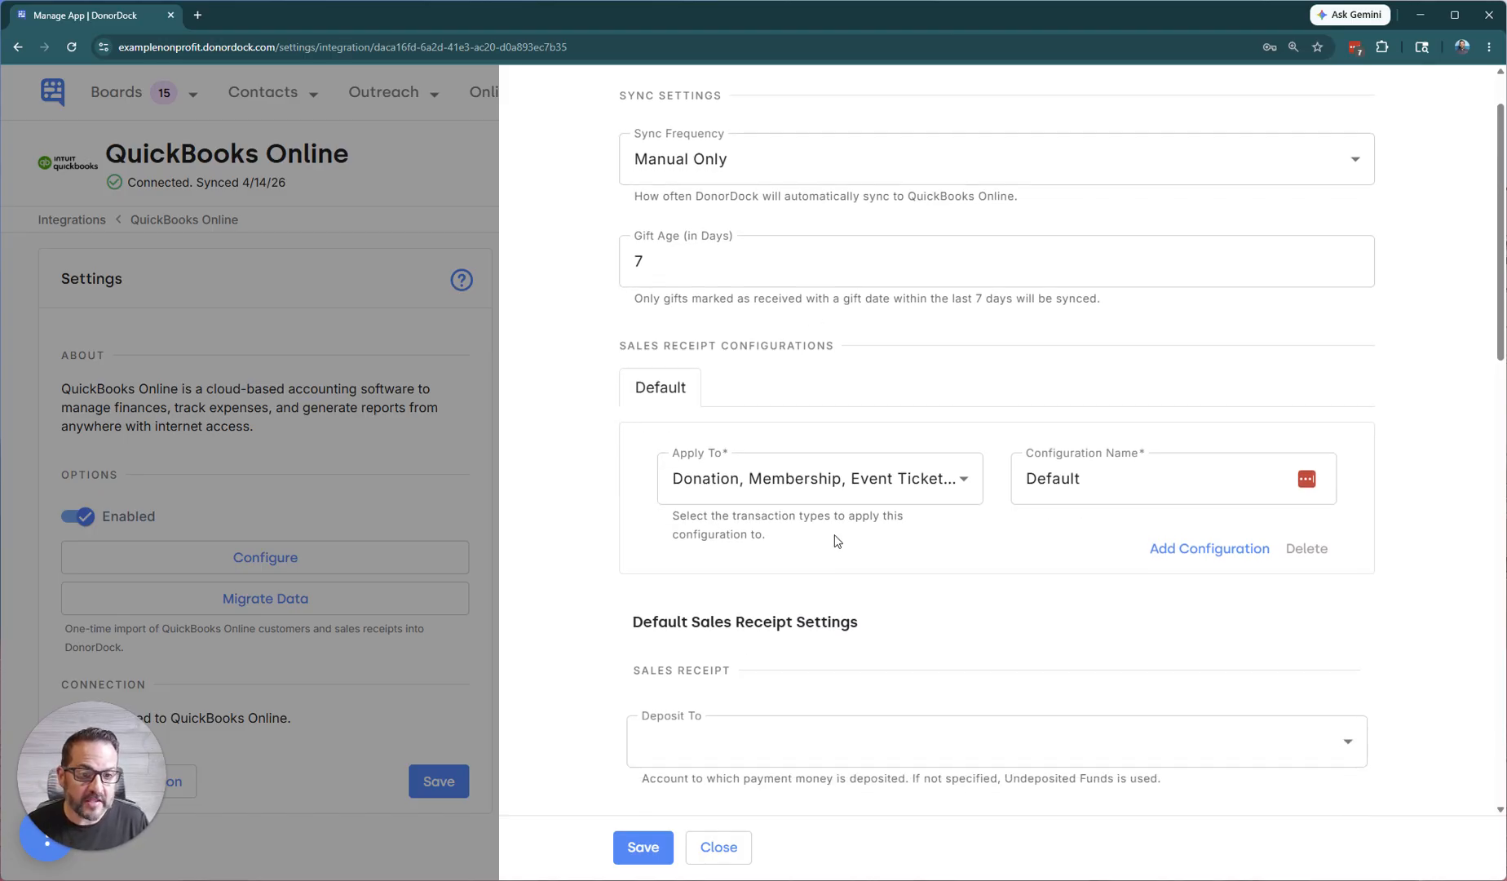
scroll(889, 534, "up", 1)
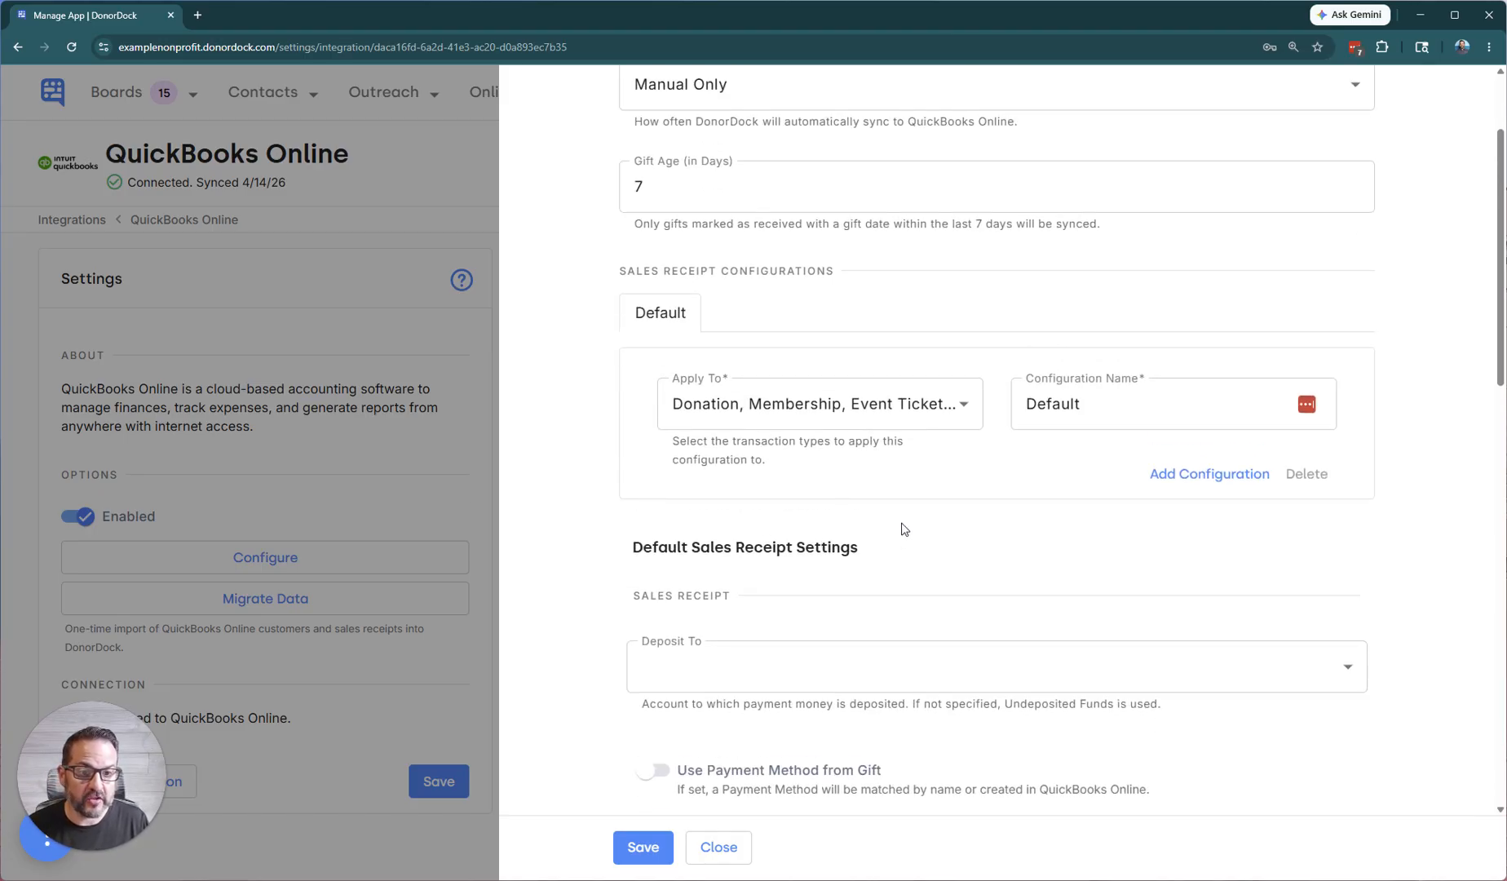
left_click(954, 421)
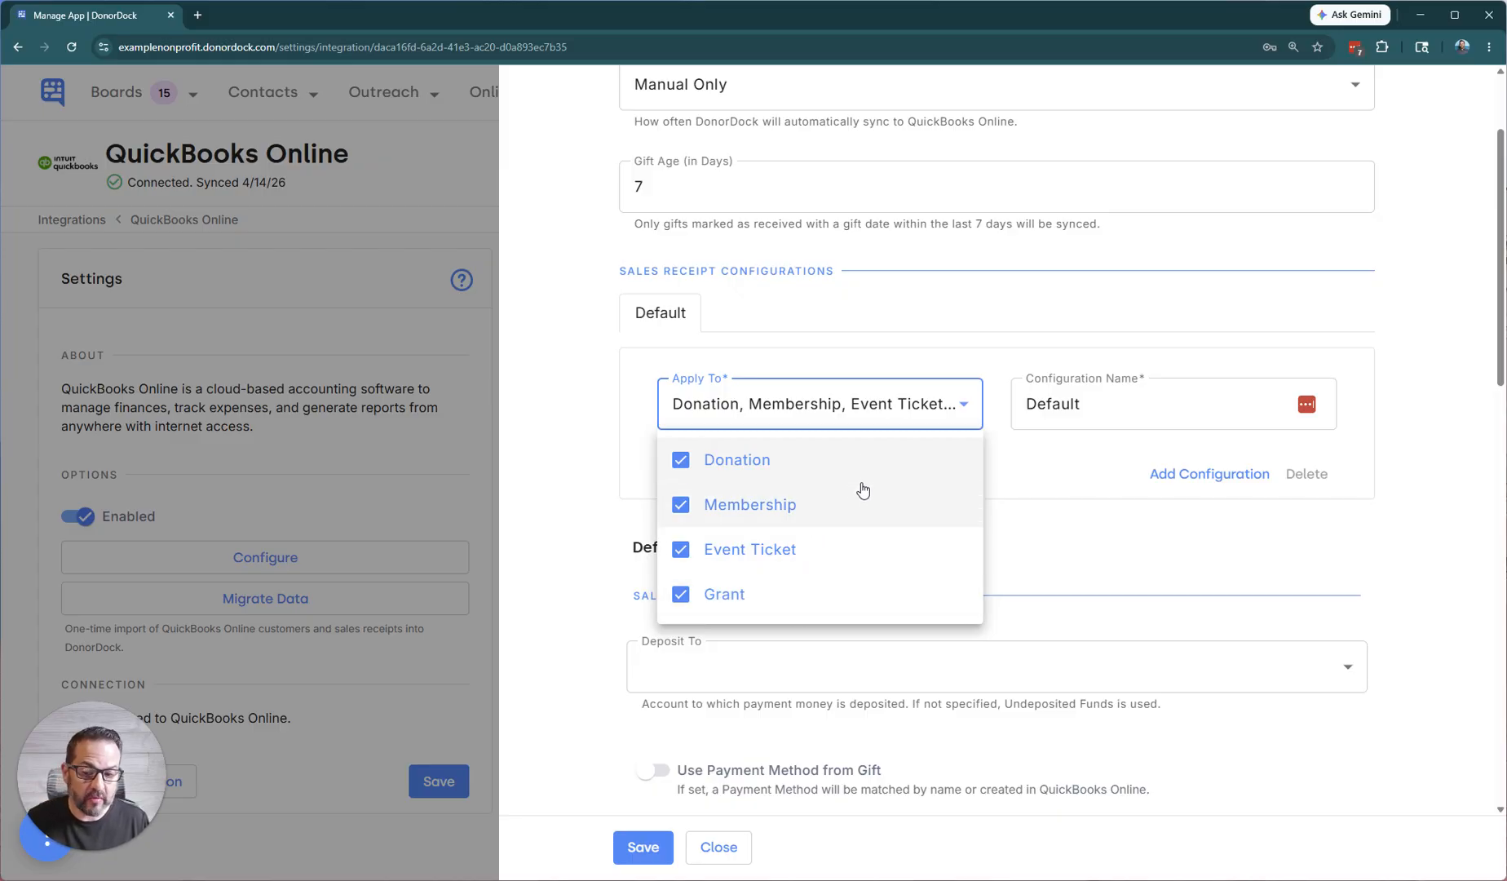
left_click(1070, 500)
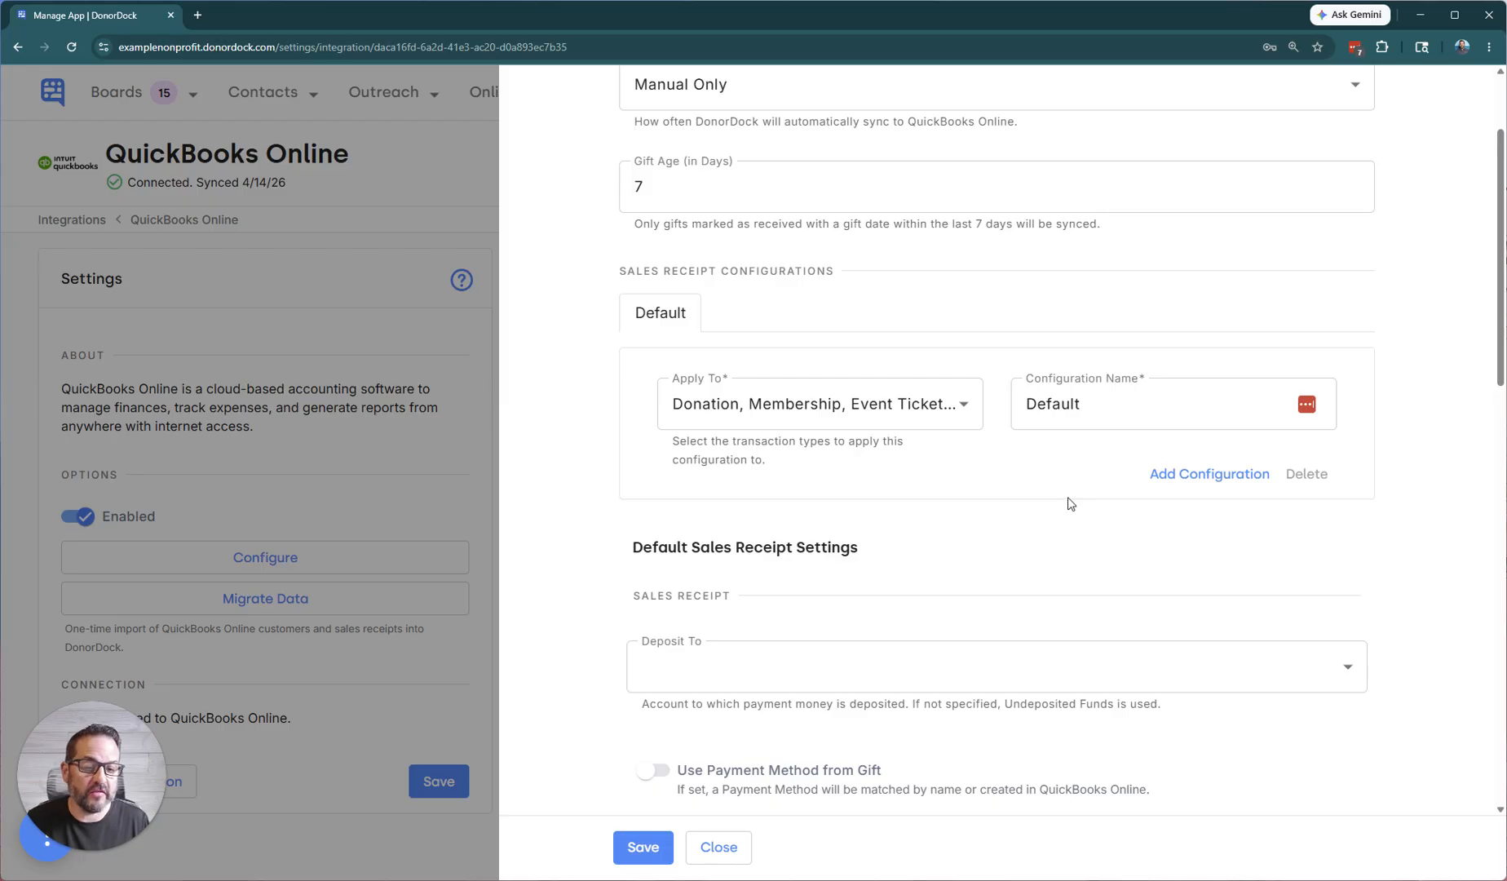
Set the Deposit To account in the default sales receipt settings to Undeposited Funds.
scroll(1053, 485, "down", 3)
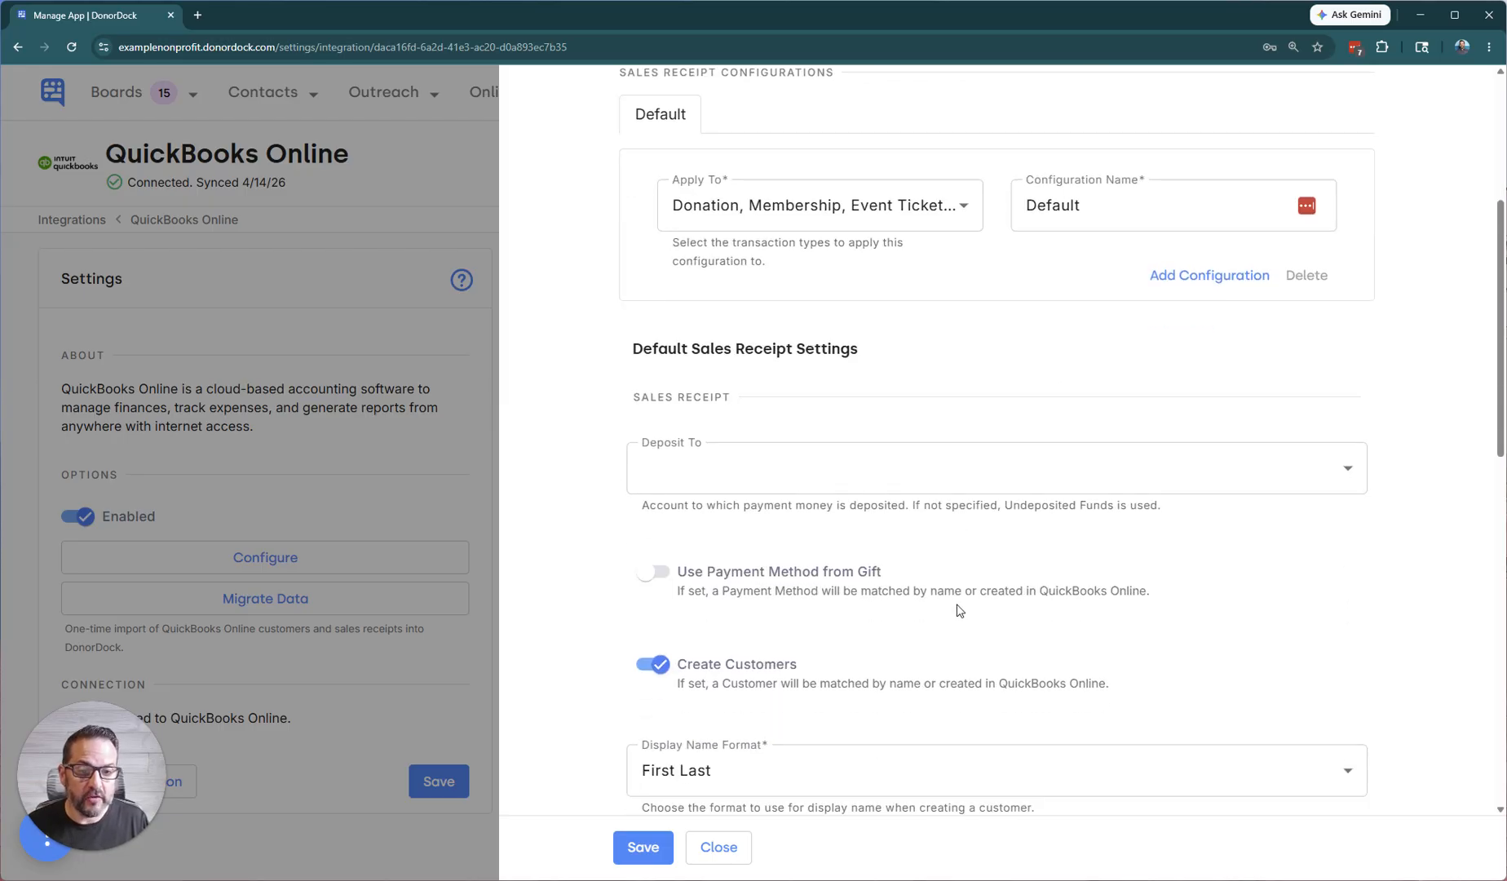
left_click(954, 471)
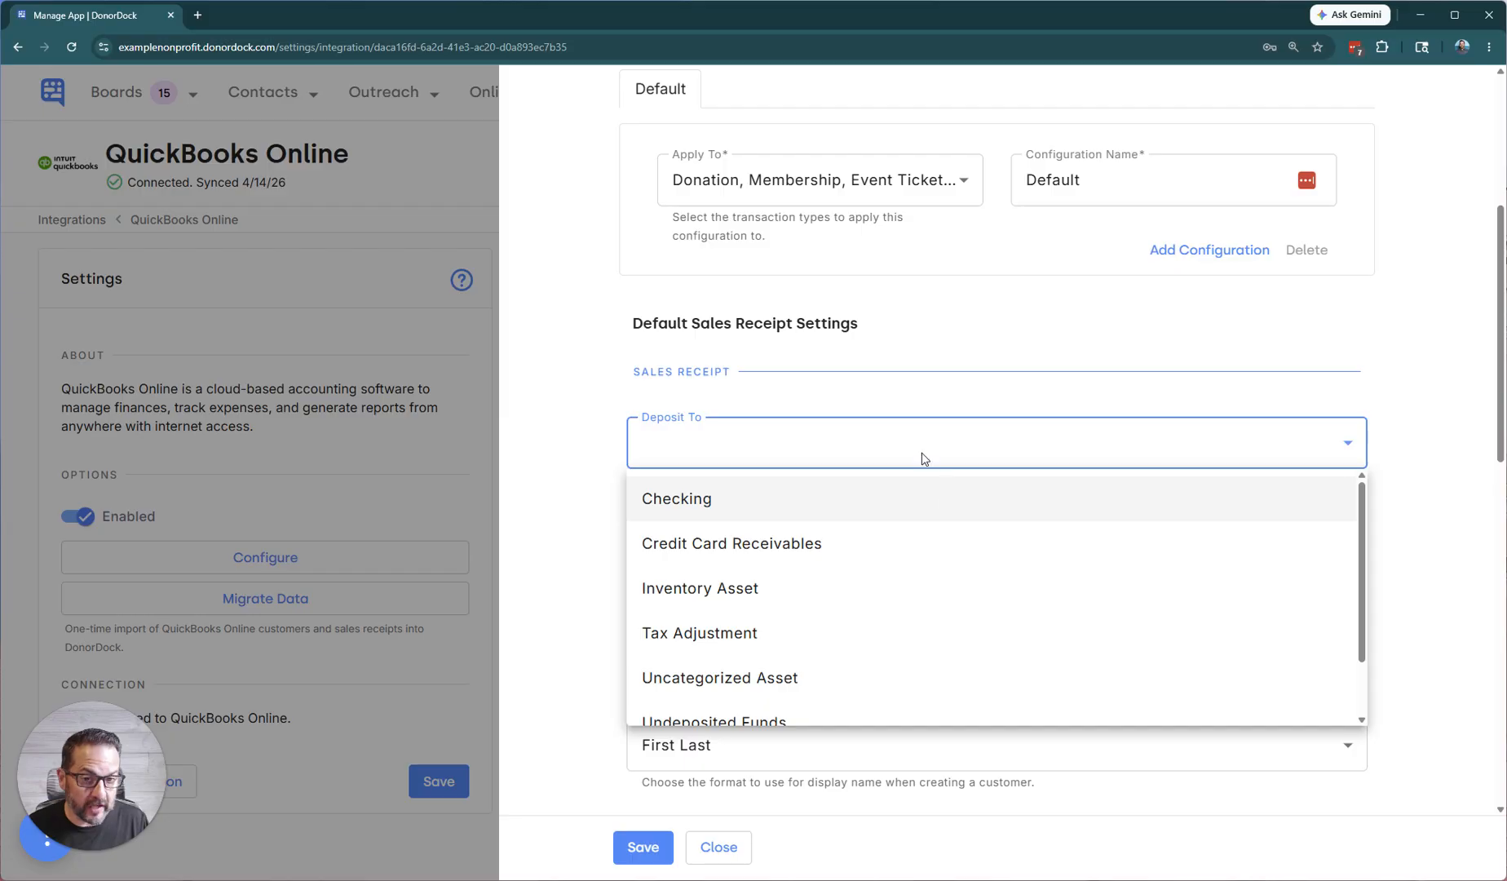
key("Up")
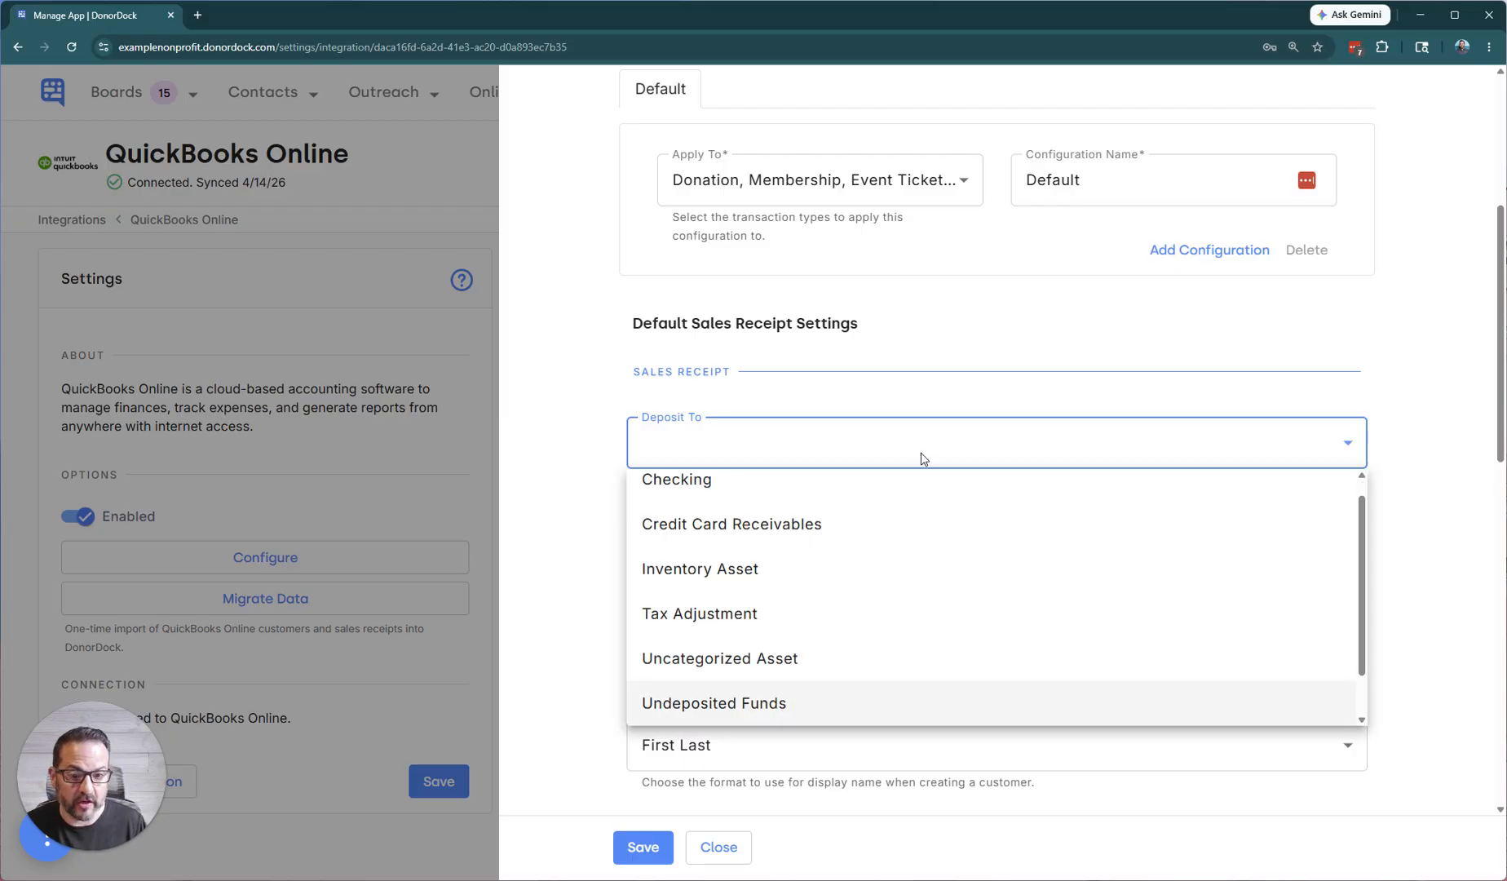
left_click(825, 704)
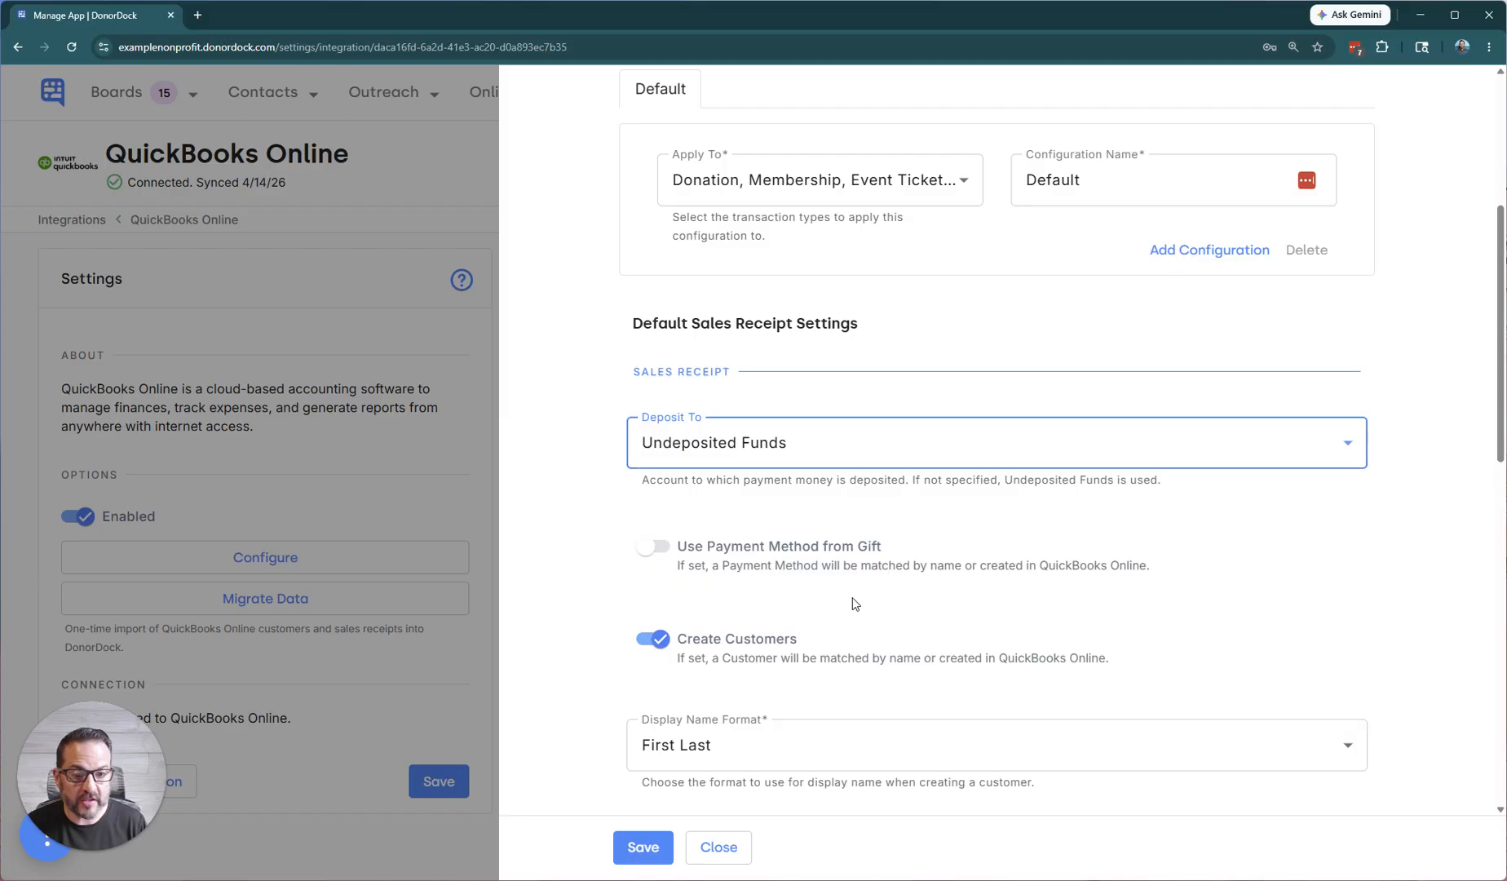
Switch Create Customers off and back on, and enable Use Payment Method from Gift.
scroll(881, 599, "down", 2)
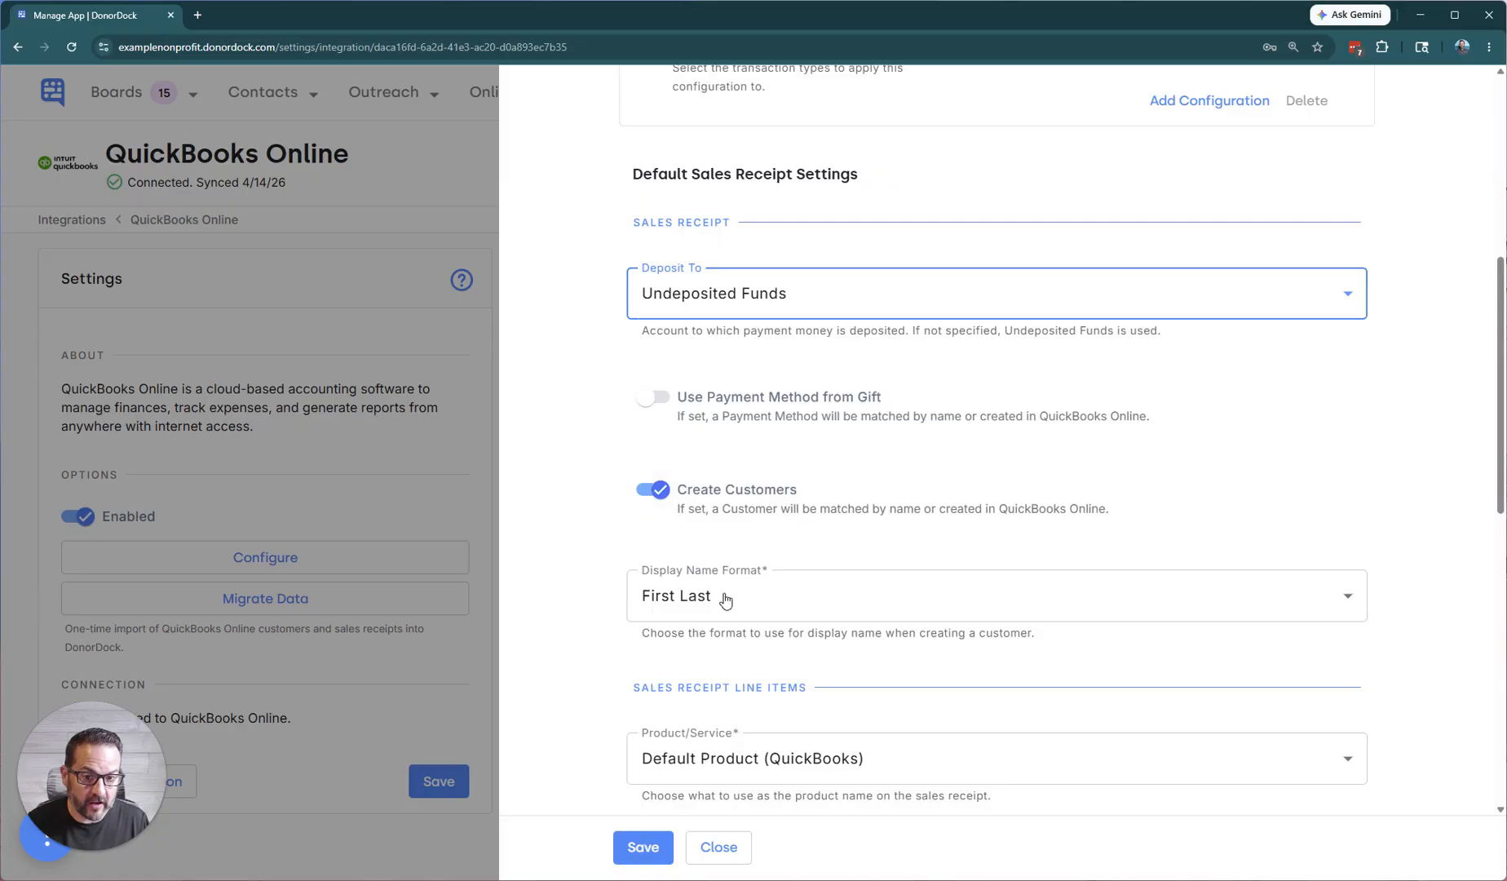
left_click(704, 499)
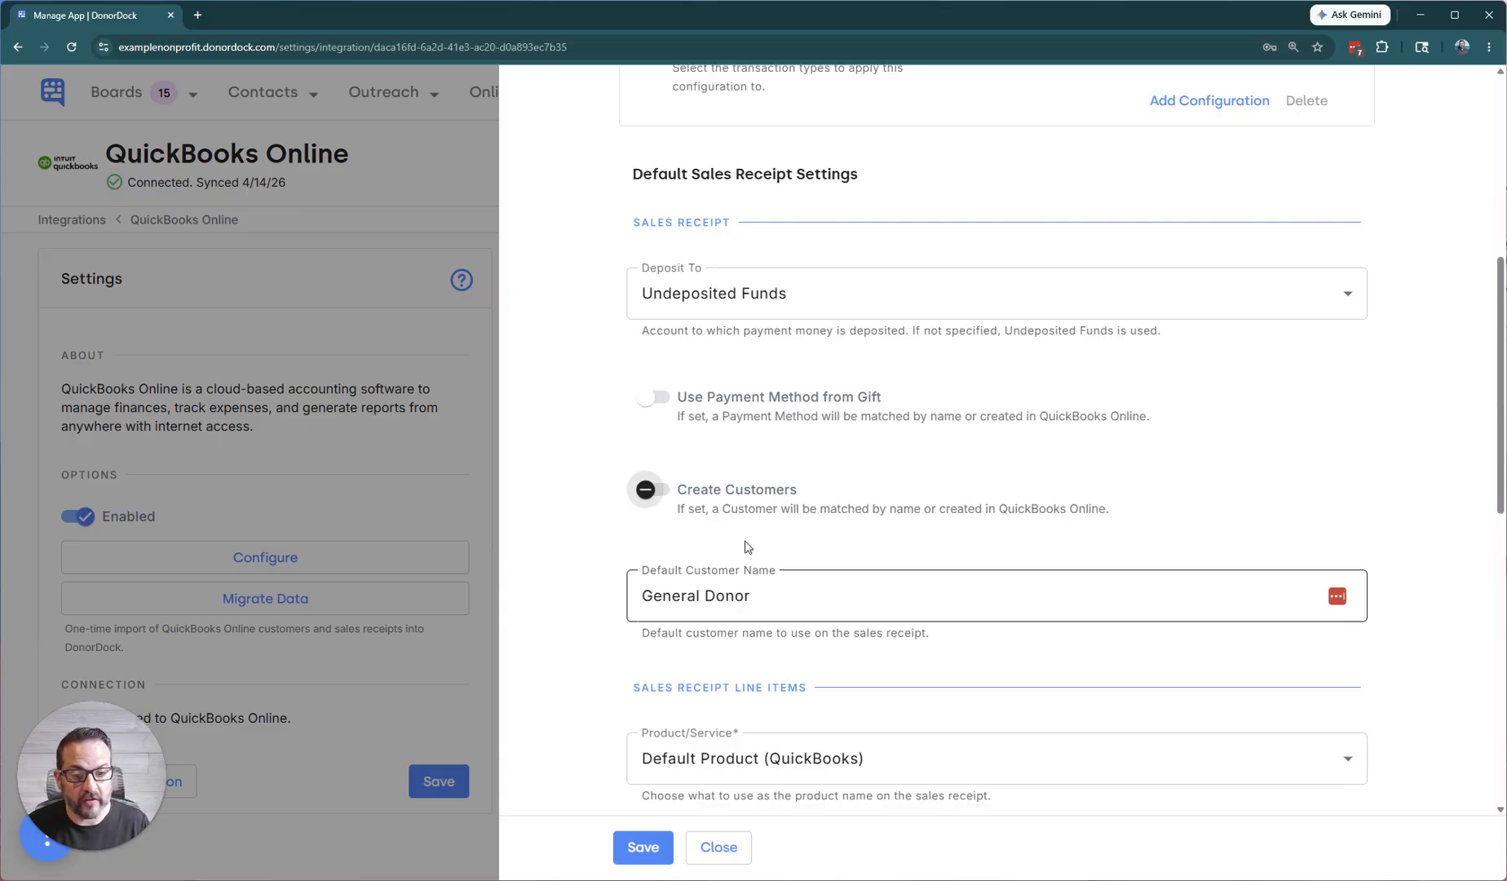
left_click(681, 486)
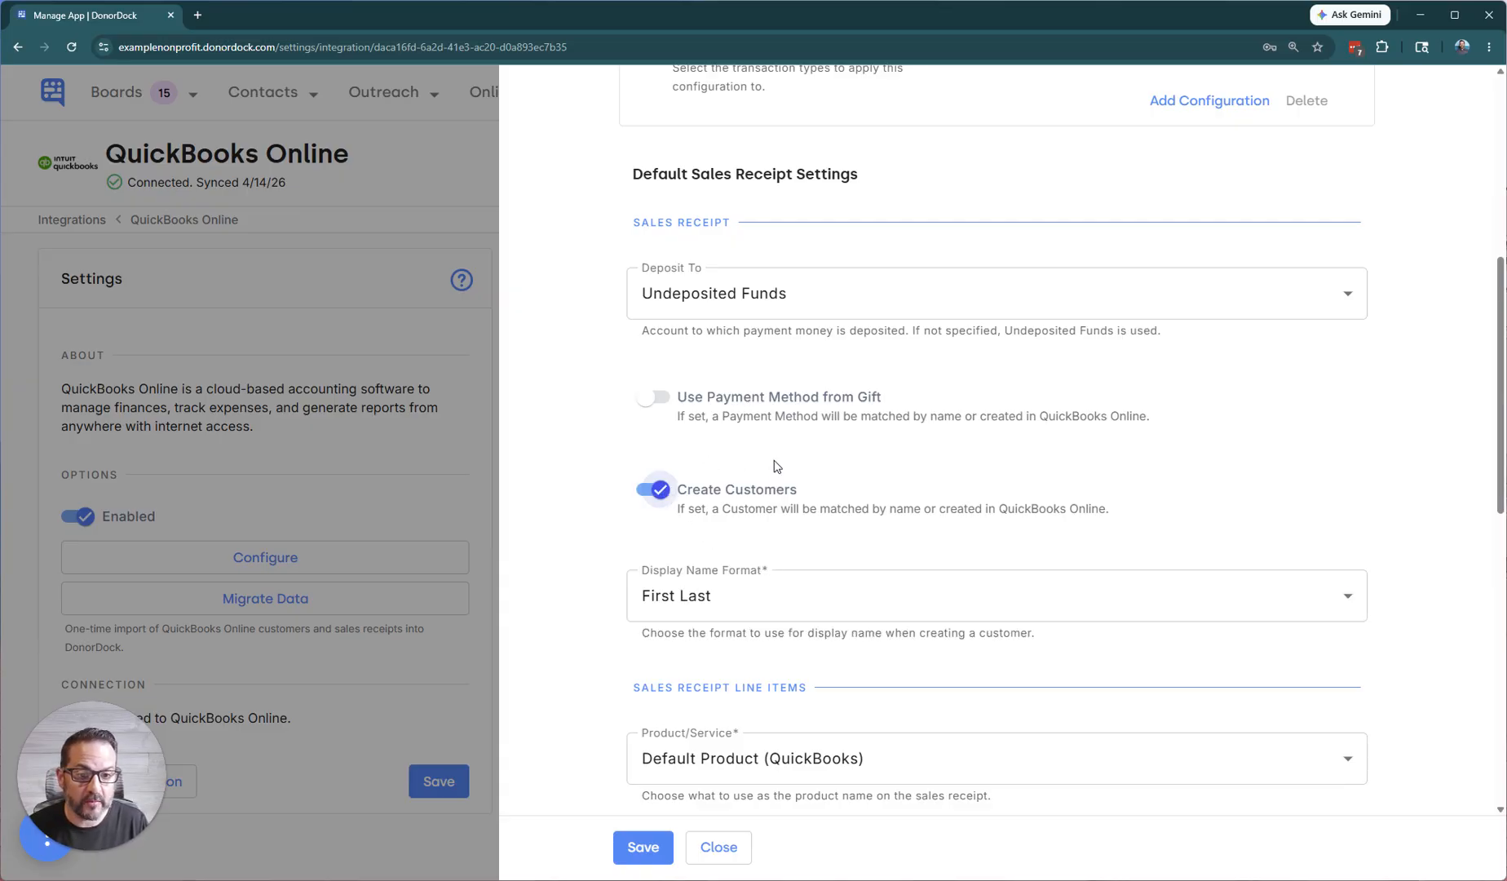
left_click(761, 400)
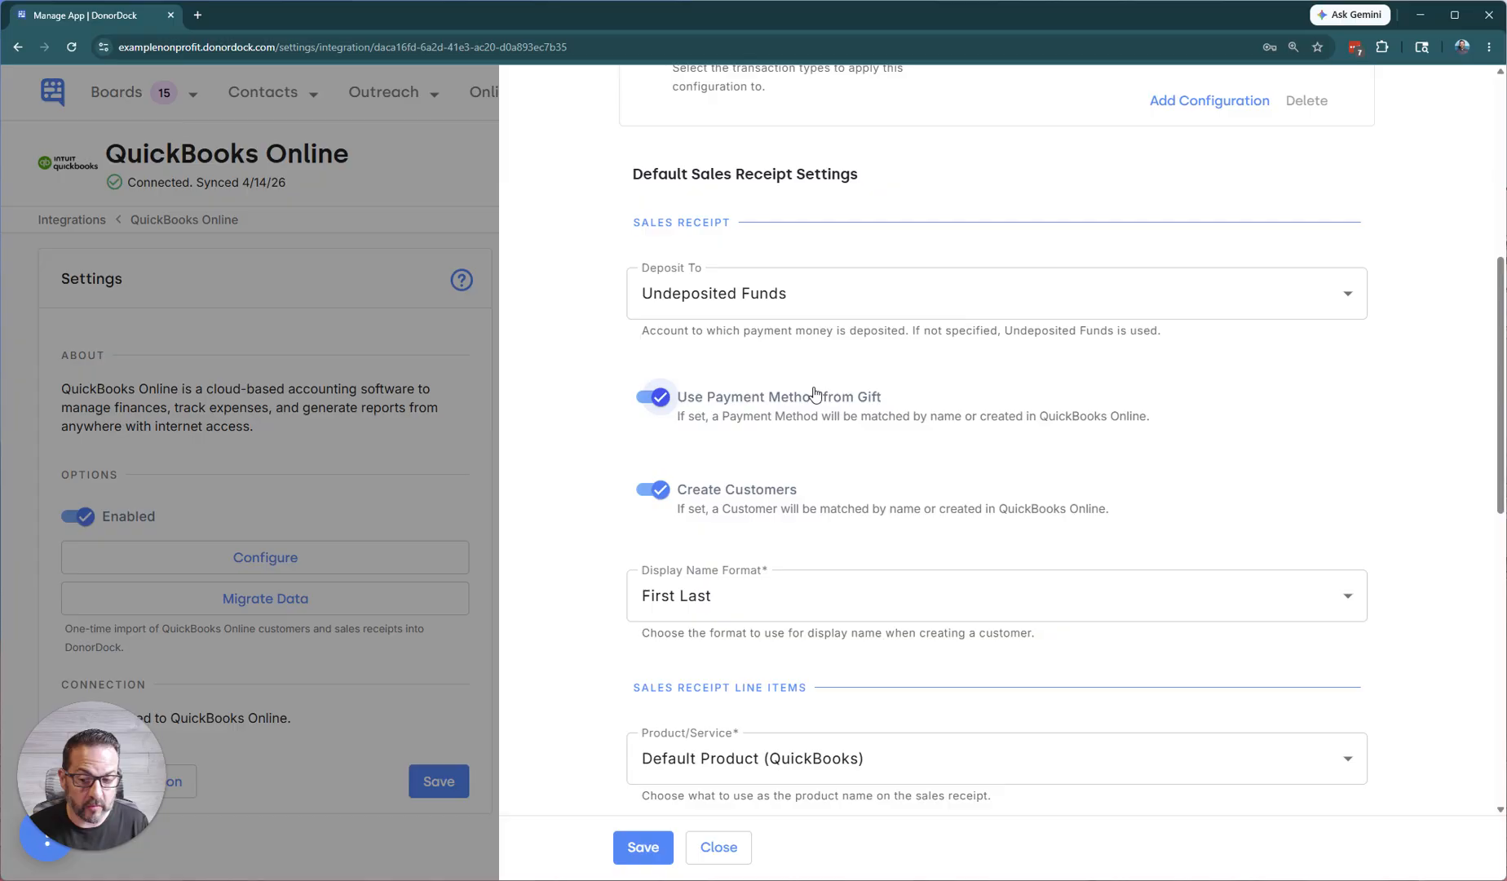
Examine the product and class settings for sales receipt line items and the merge tags offered for the line item description template.
scroll(848, 377, "down", 5)
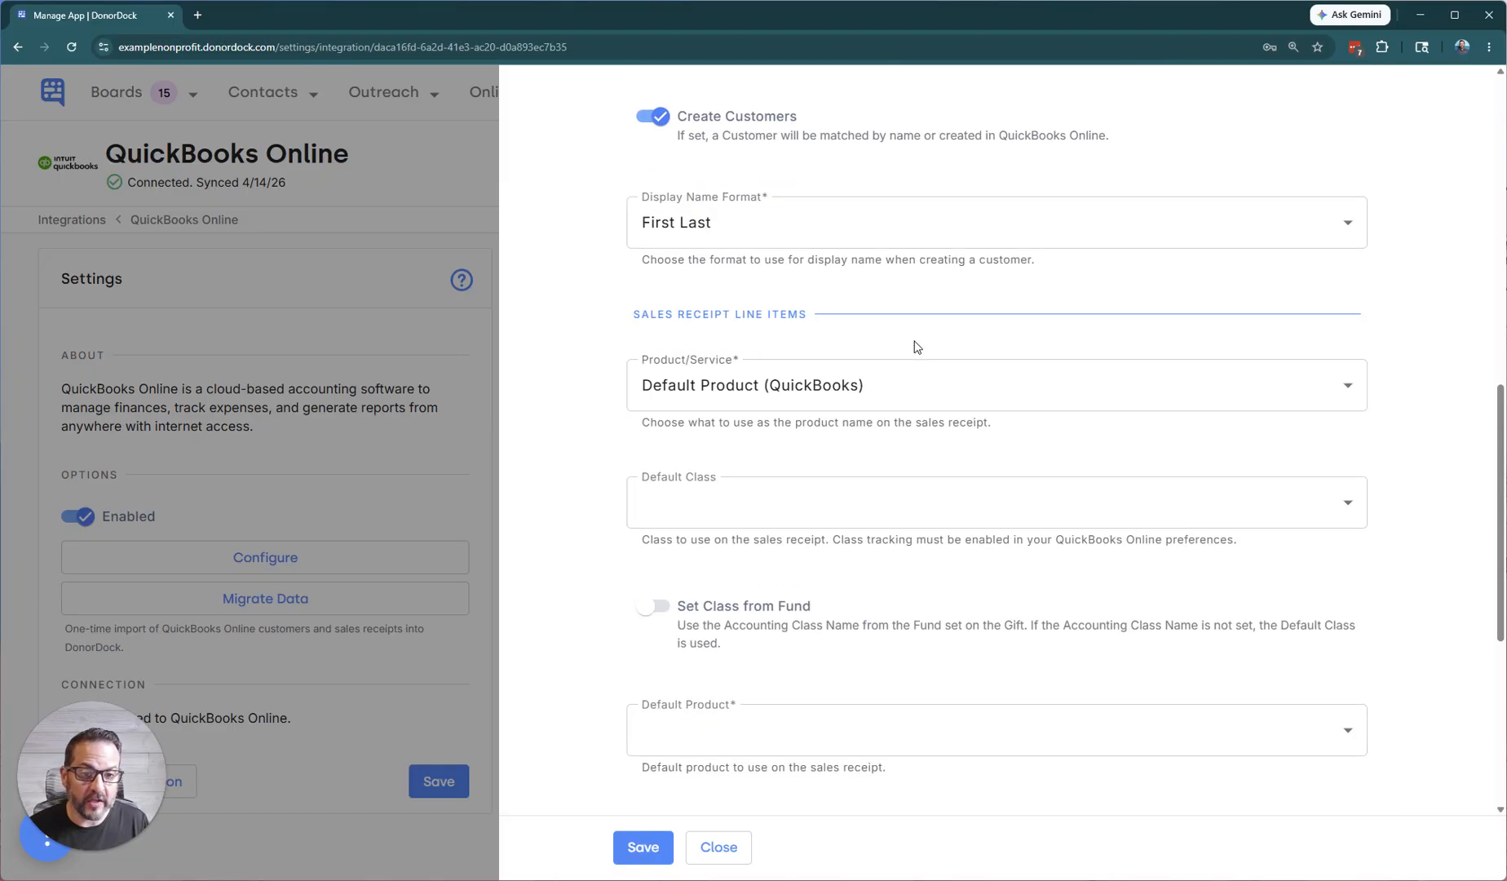
scroll(921, 342, "down", 1)
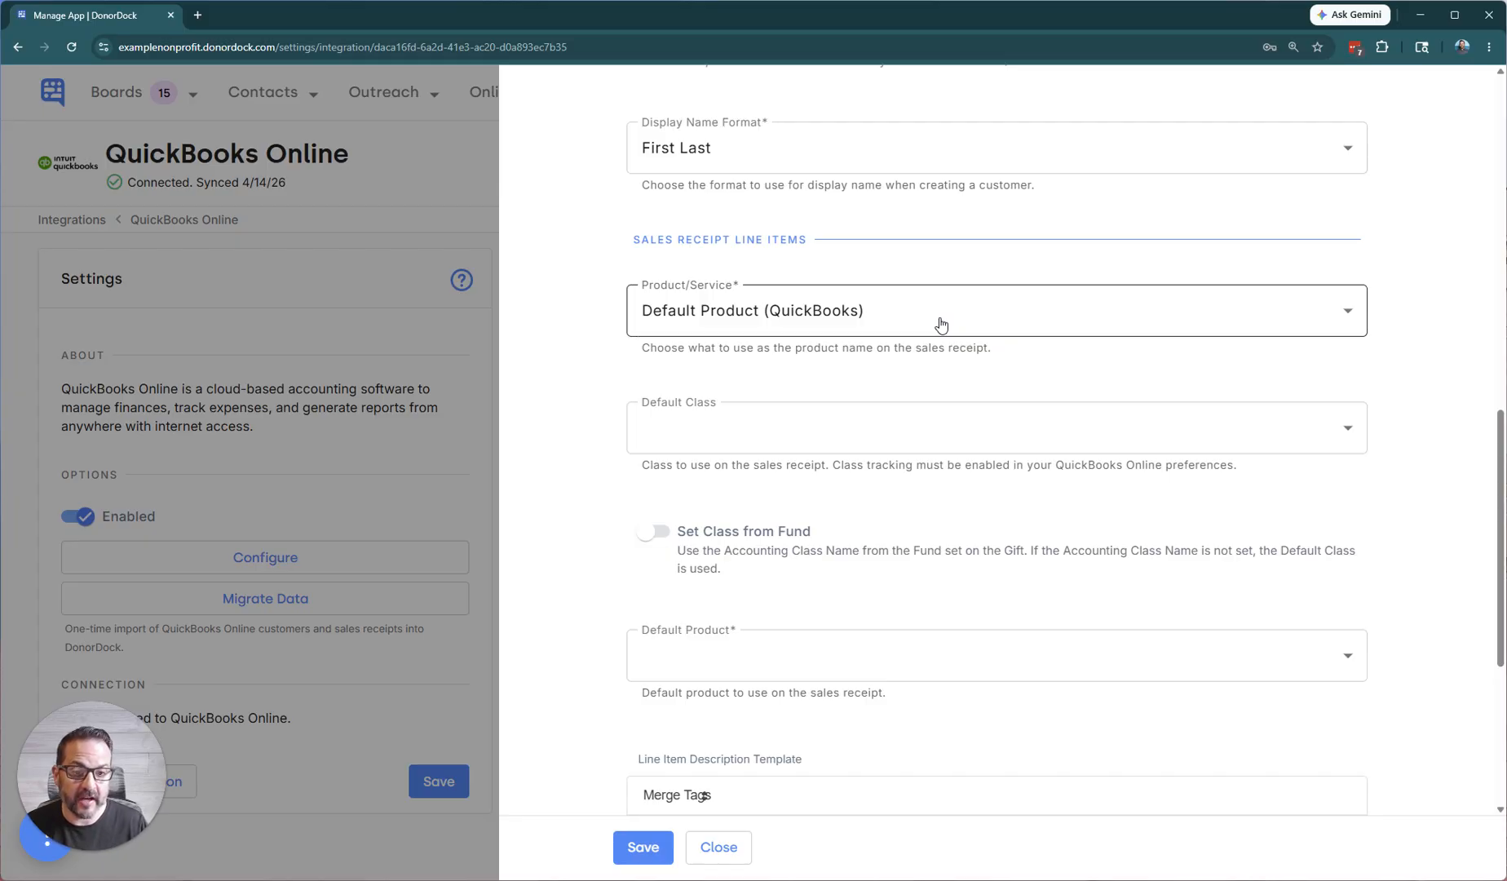
scroll(898, 390, "down", 1)
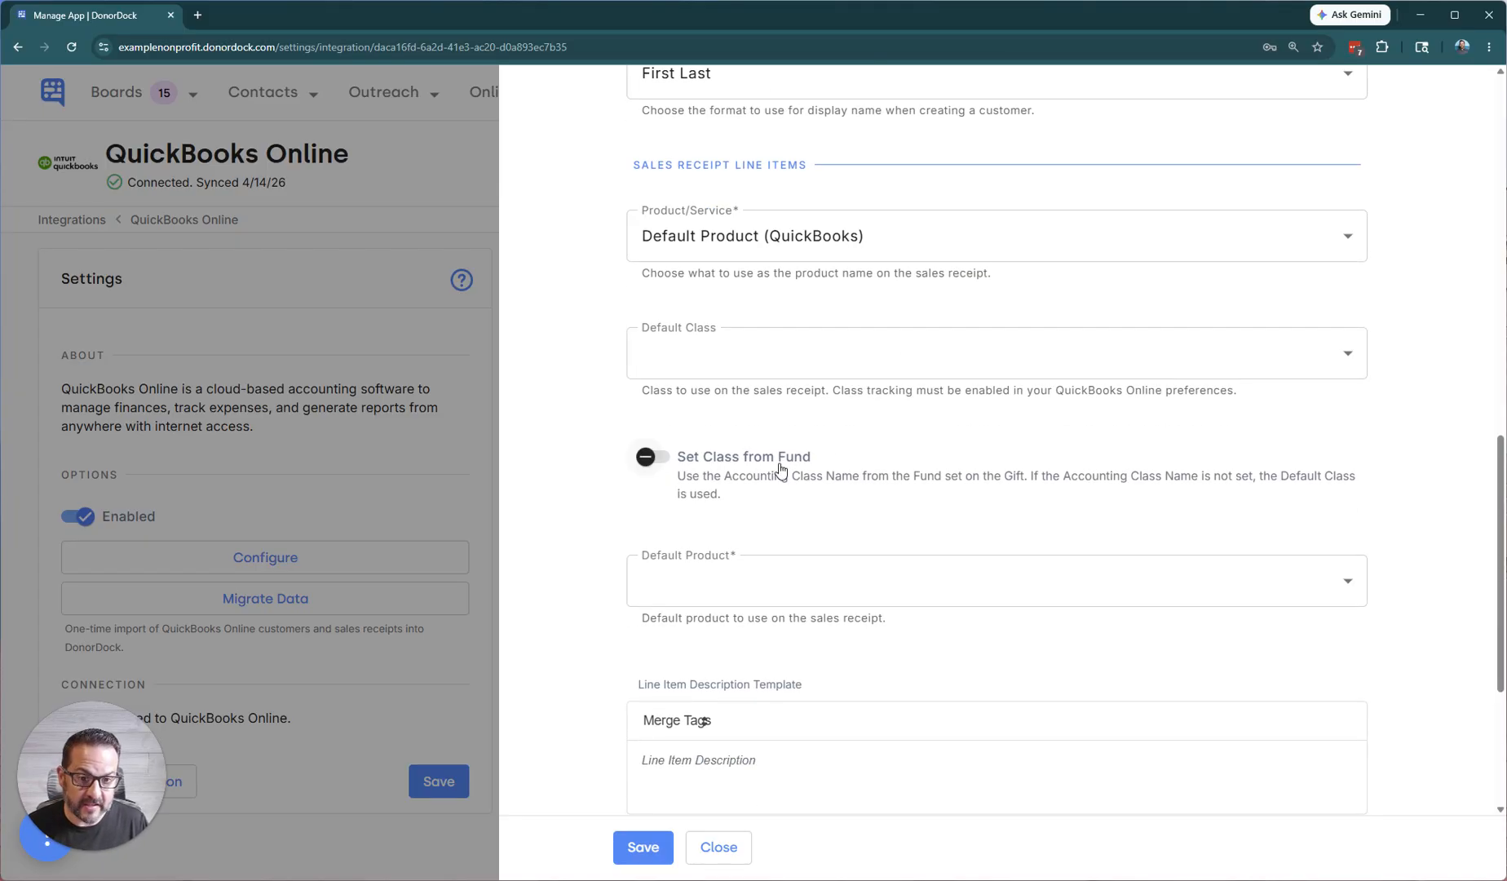
scroll(800, 454, "down", 1)
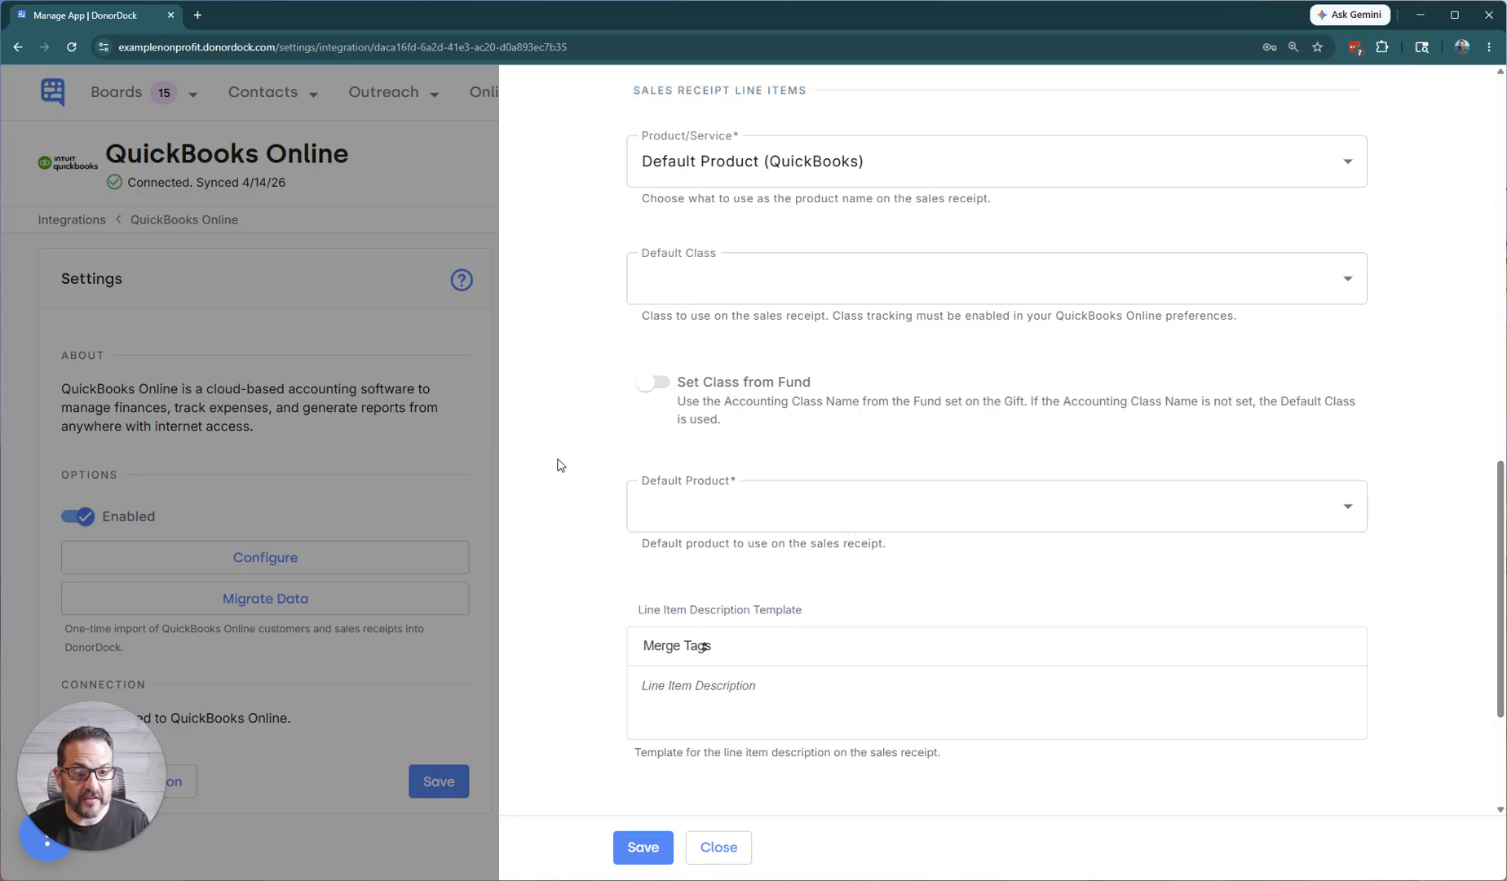
scroll(574, 457, "down", 2)
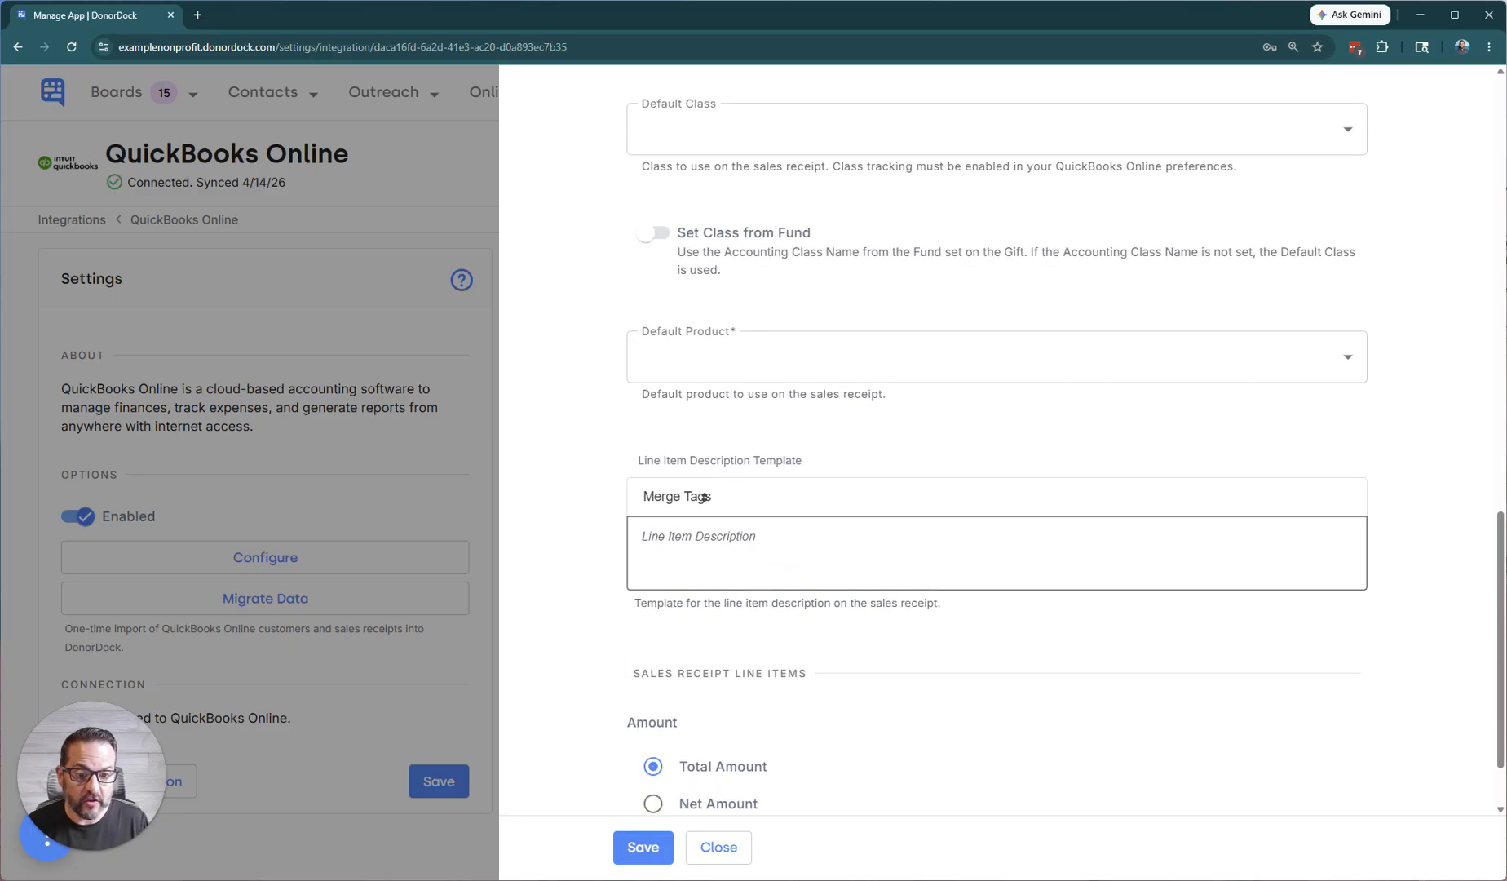
left_click(710, 506)
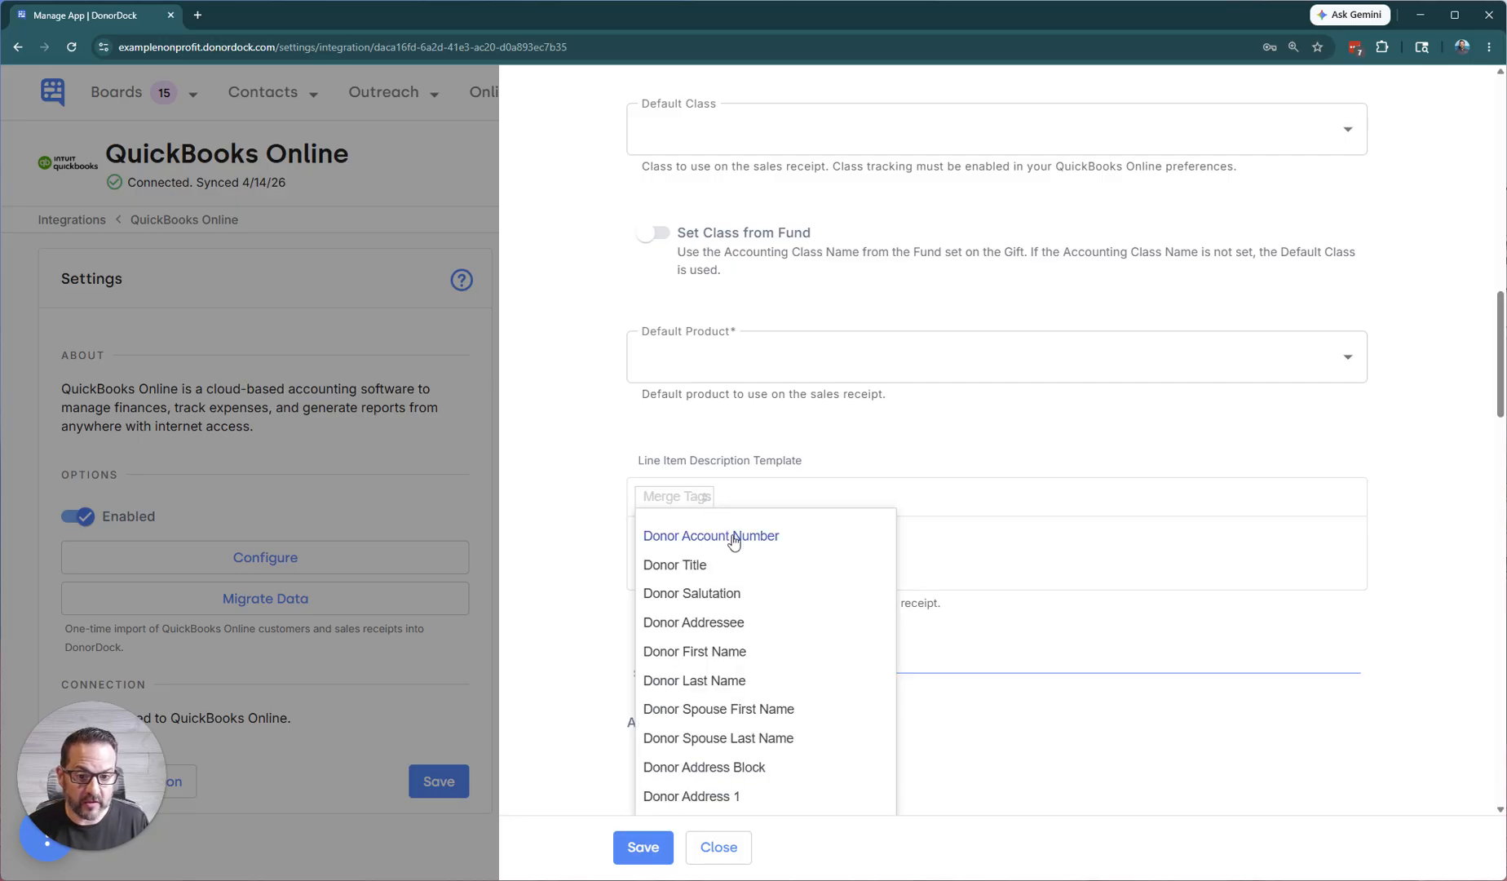
scroll(755, 533, "down", 1)
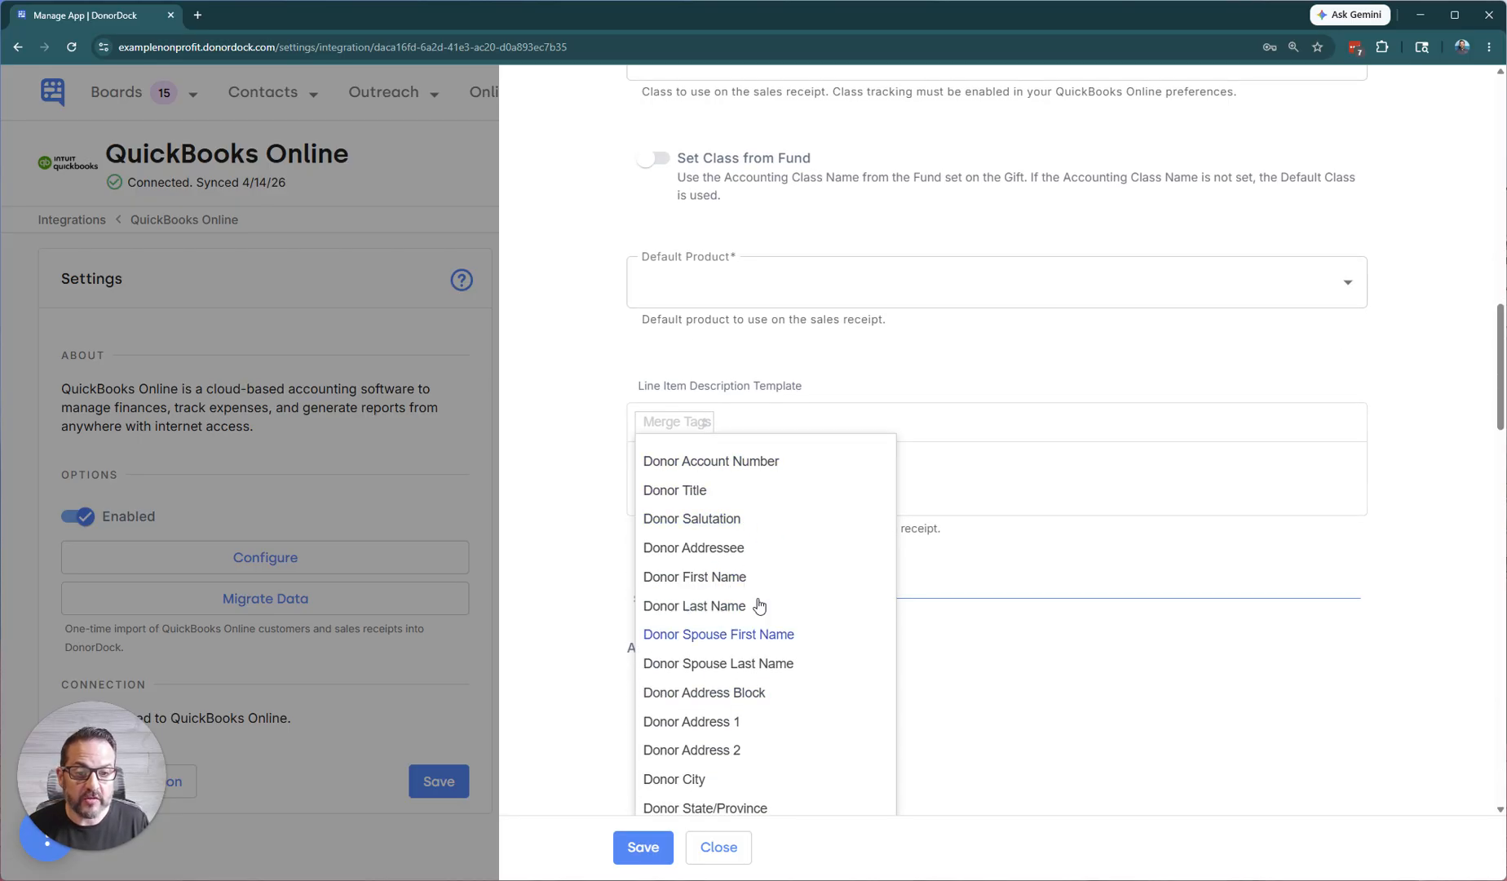
left_click(580, 526)
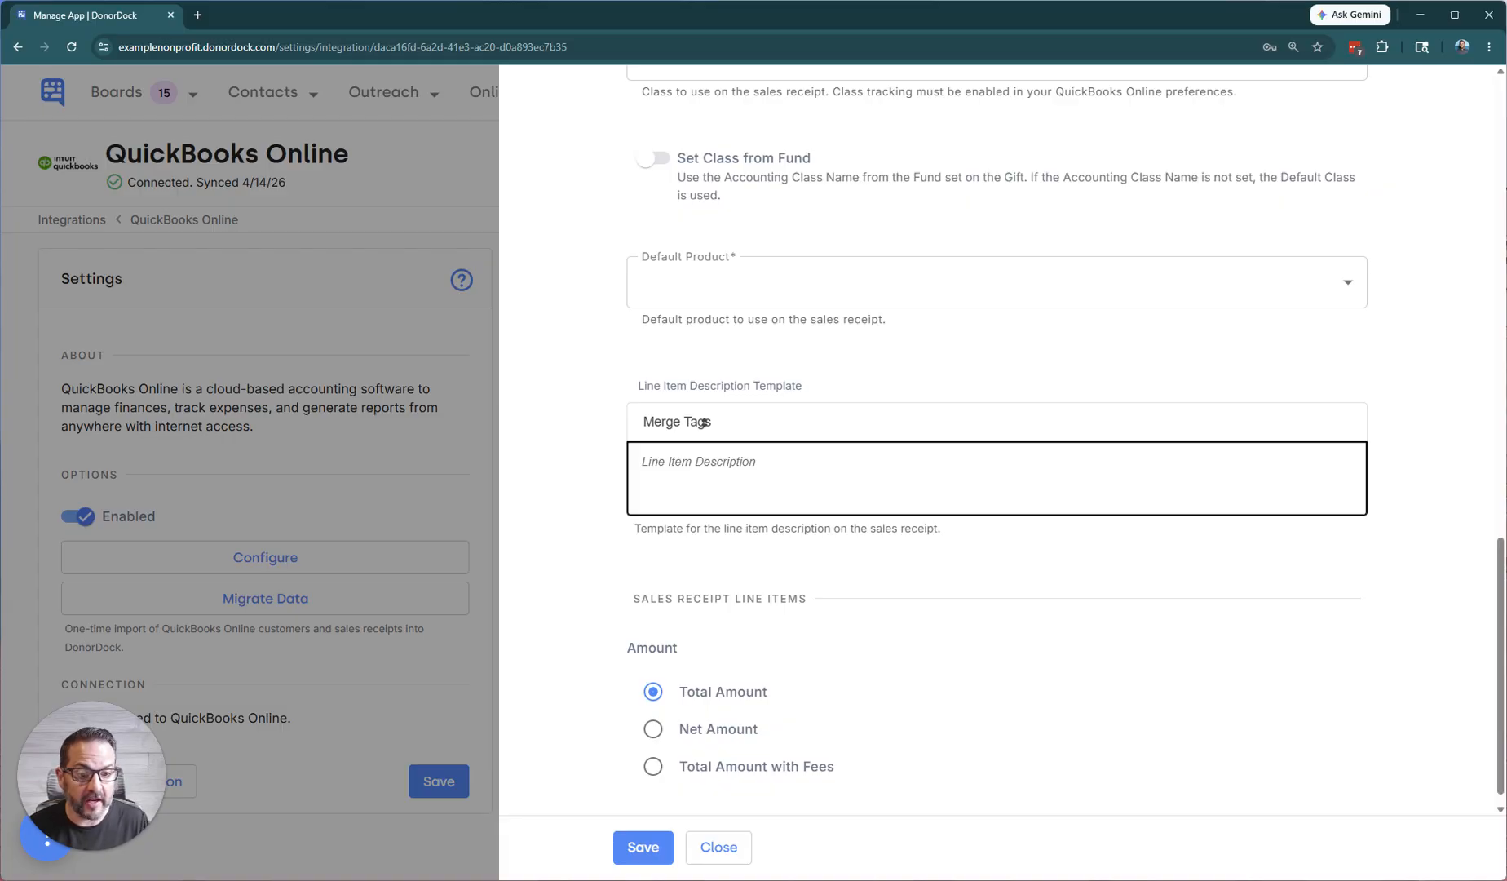
Examine the Amount options for sales receipt line items and close the configuration without saving.
scroll(907, 489, "down", 1)
left_click(907, 659)
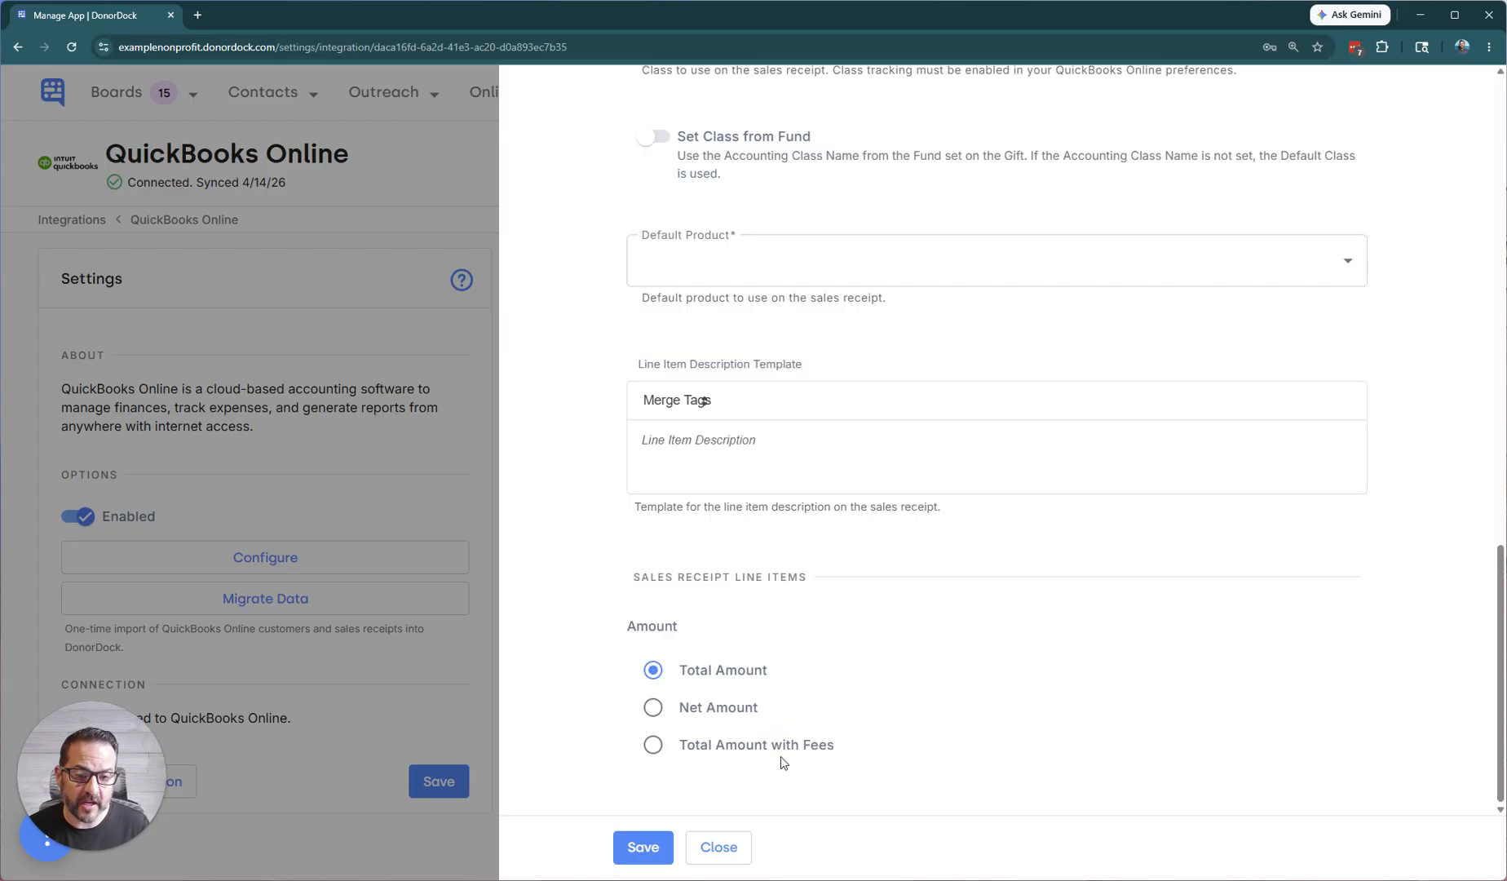
left_click(718, 849)
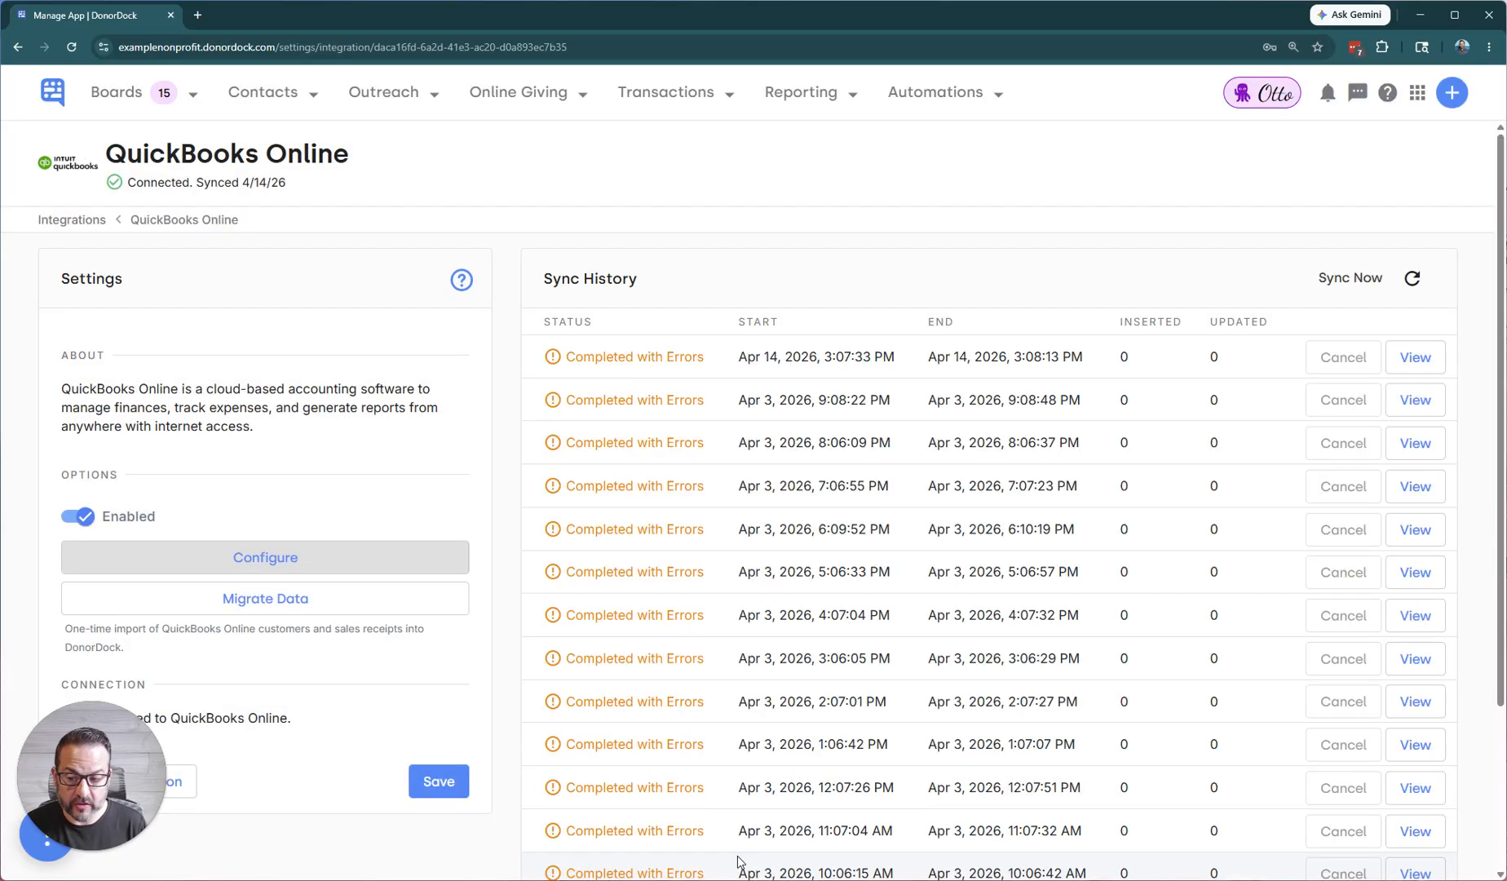